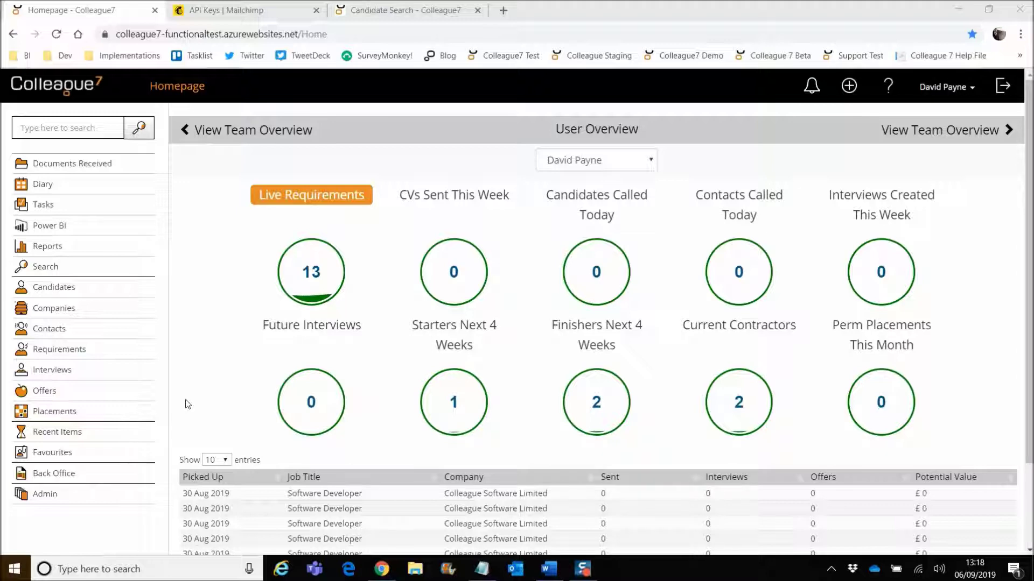
Check the Add to MailChimp Audience permission of the ADMIN user group, then return to the admin area
left_click(44, 493)
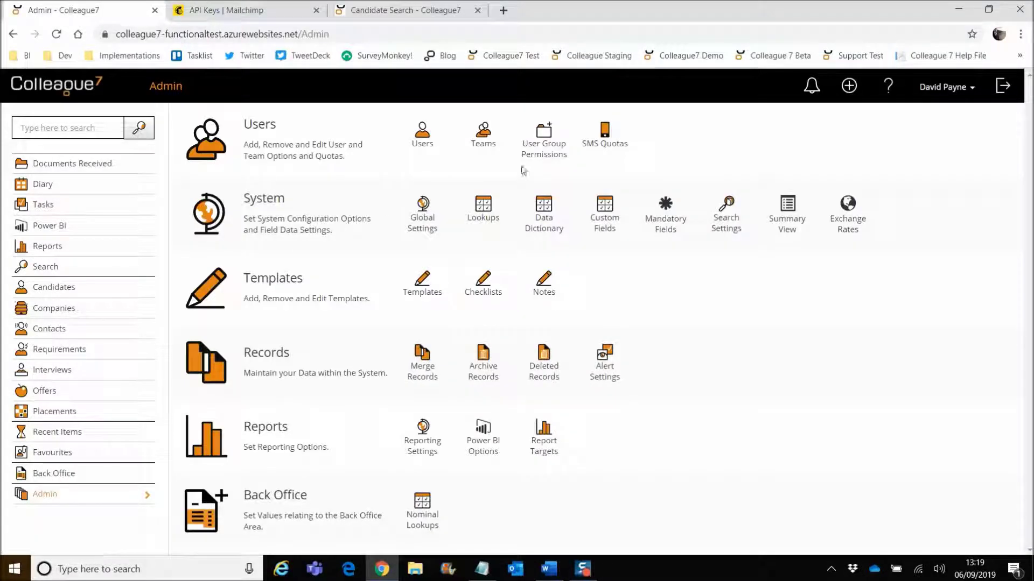
left_click(549, 156)
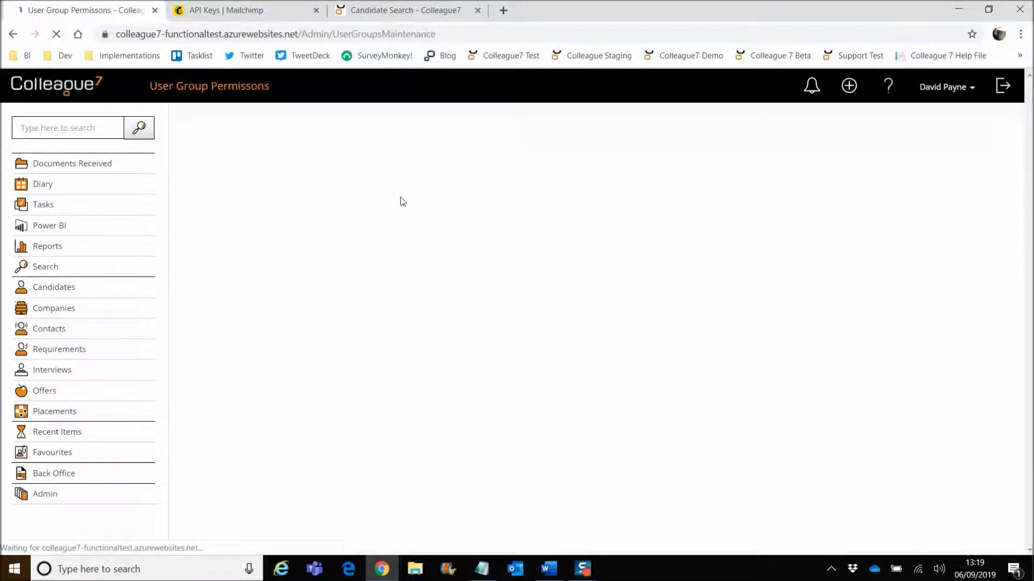
left_click(279, 311)
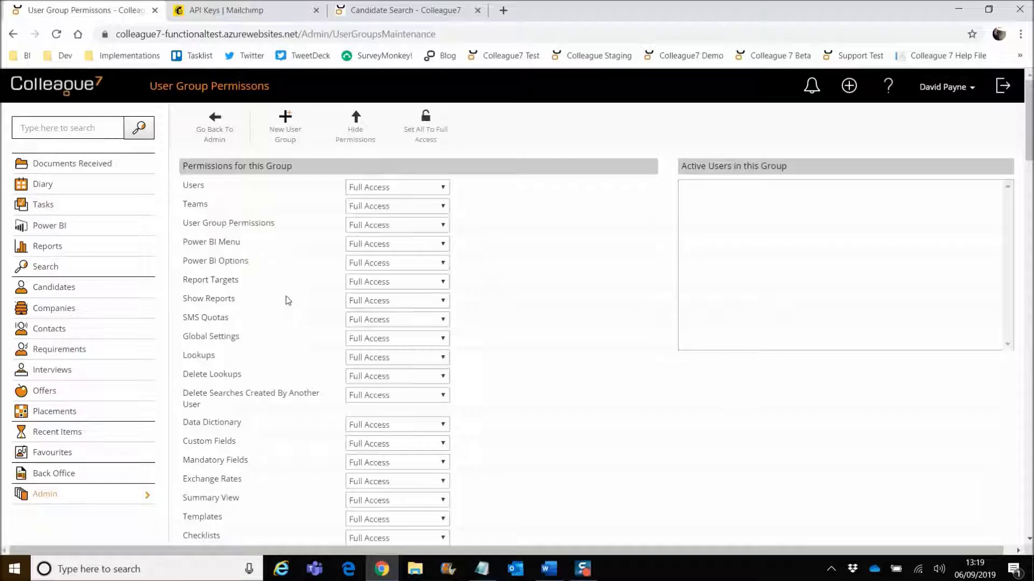
scroll(285, 450, "down", 20)
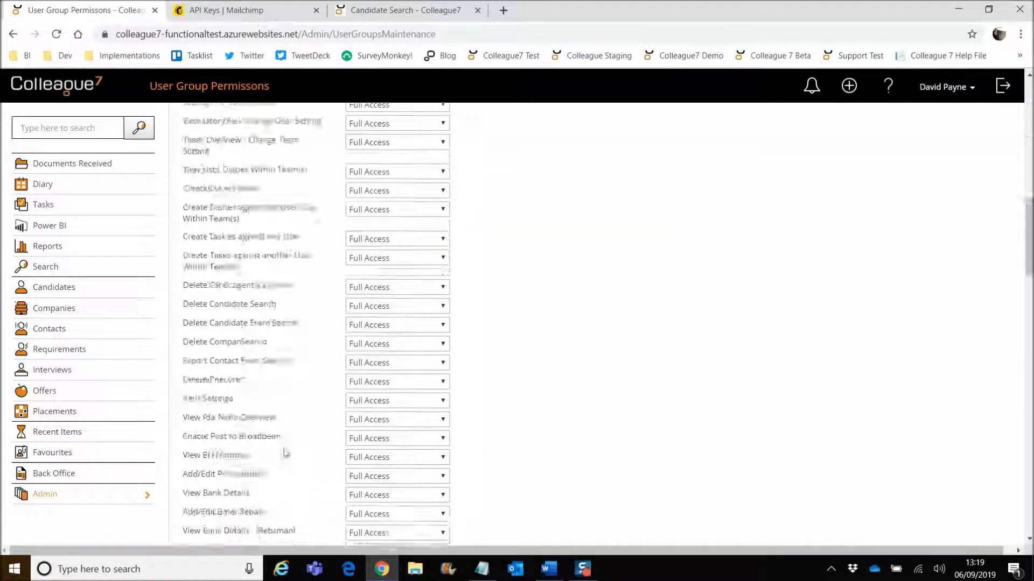
scroll(282, 434, "up", 5)
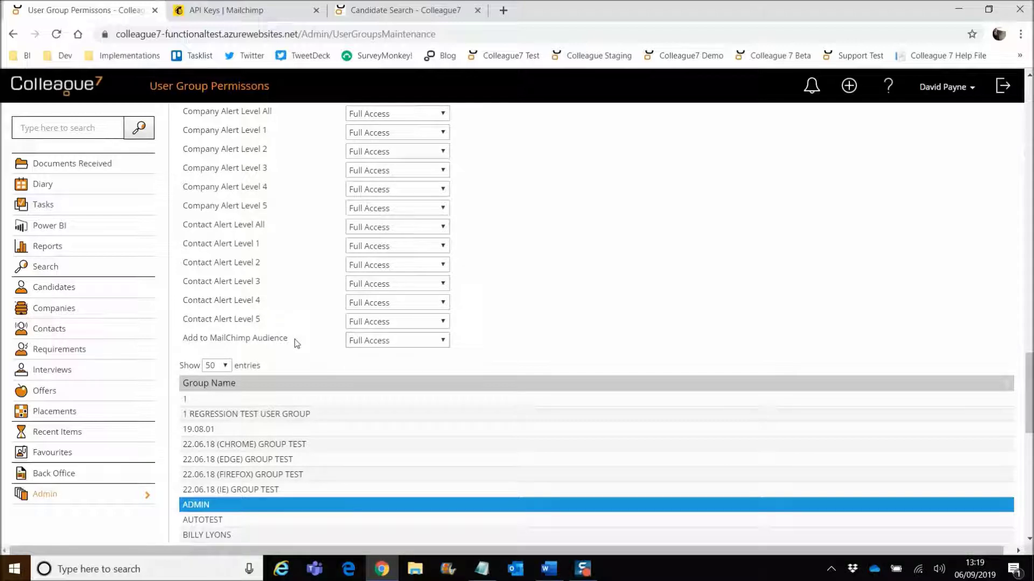
left_click(373, 344)
left_click(323, 341)
scroll(330, 337, "up", 20)
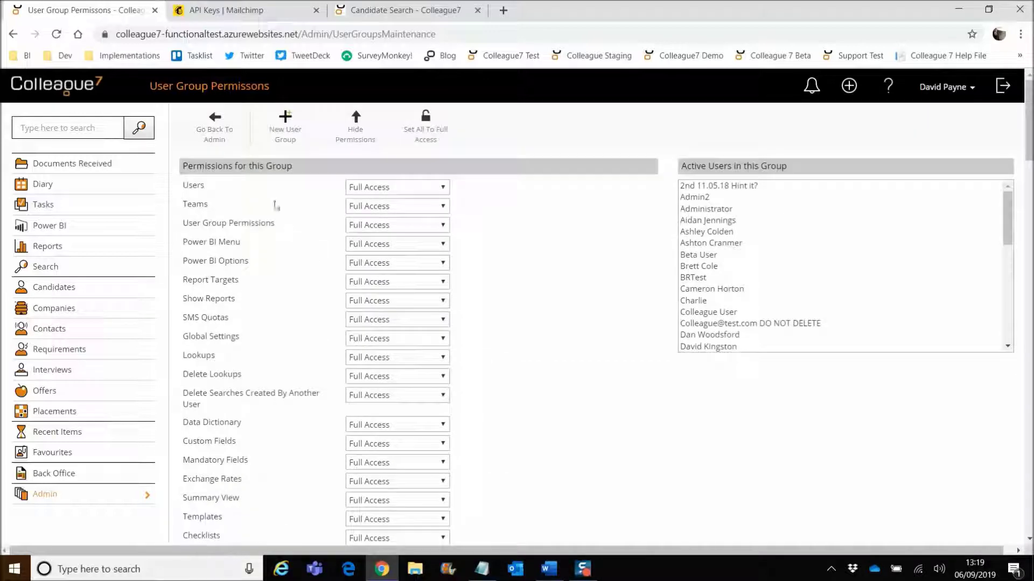
left_click(217, 138)
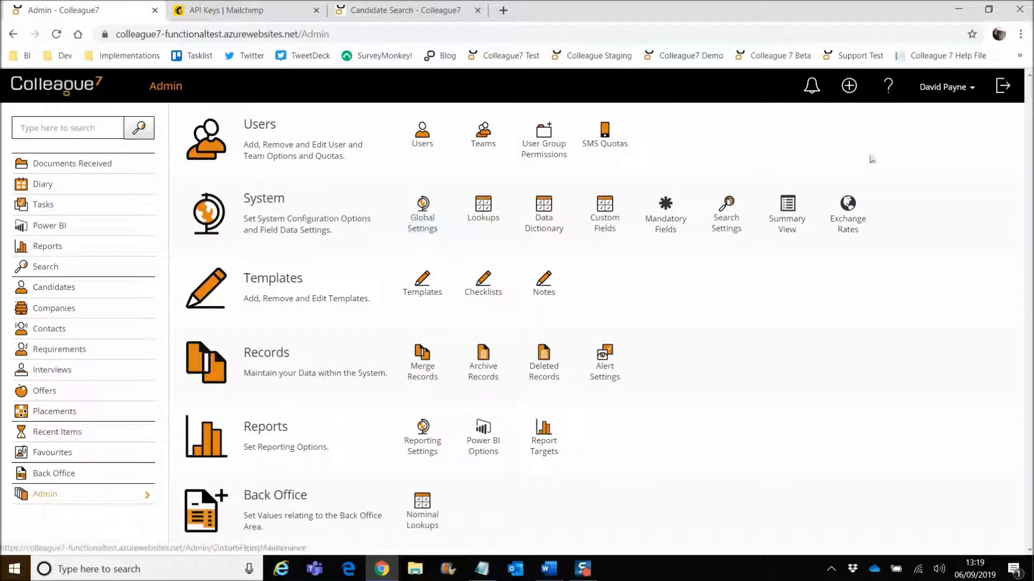
Open the personal user settings and filter them to the Integrations section
left_click(945, 87)
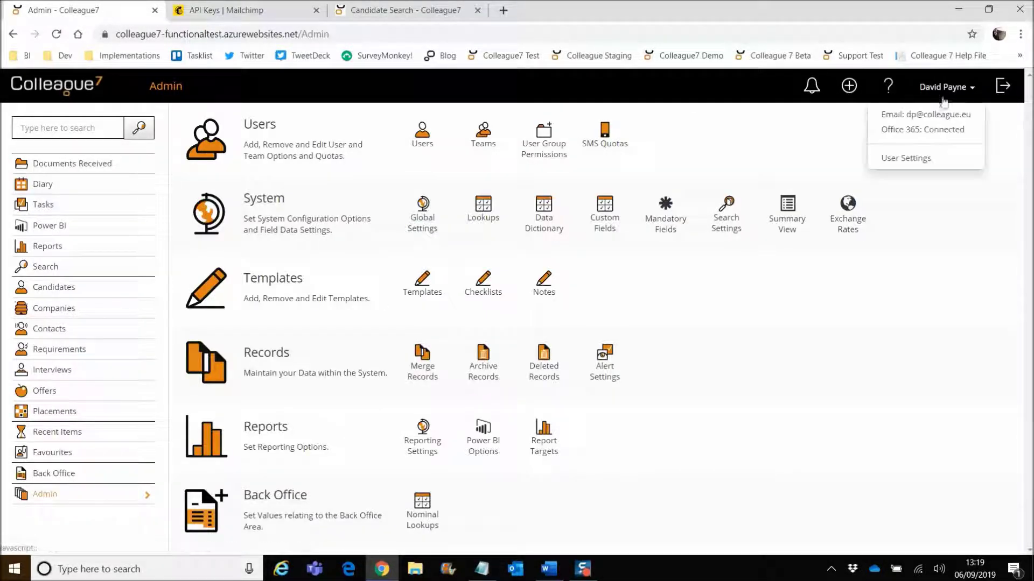
left_click(910, 159)
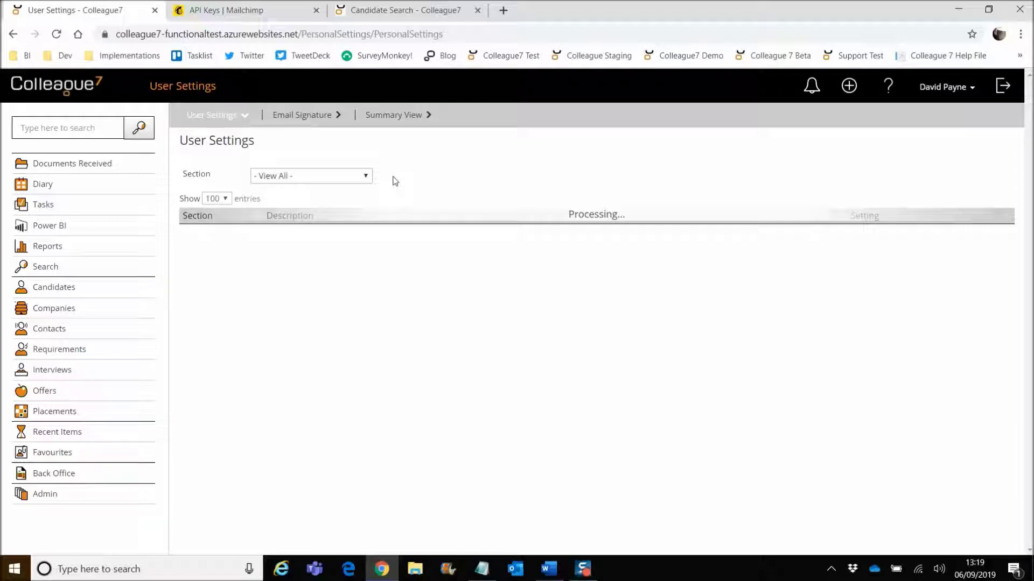
left_click(323, 176)
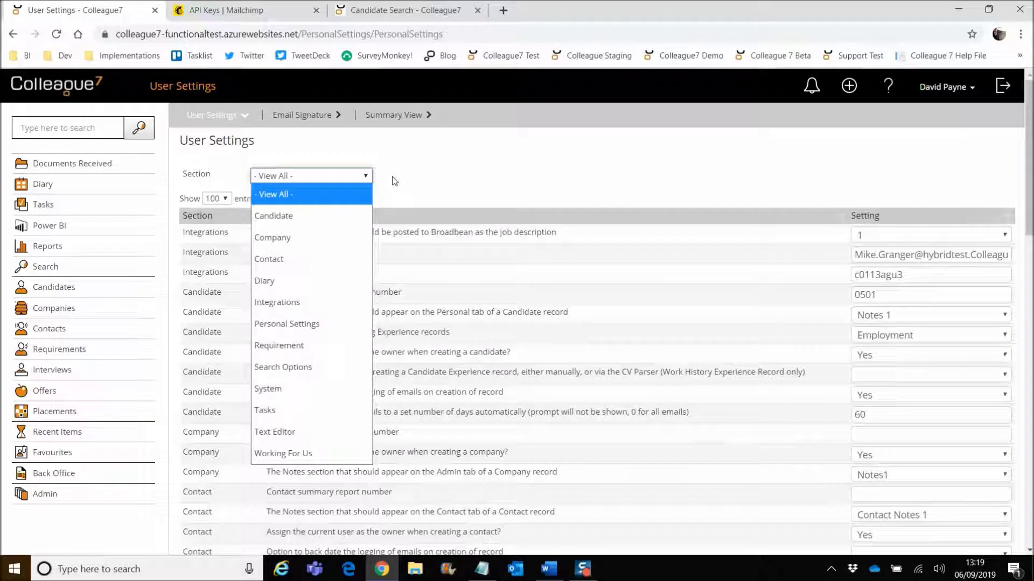
left_click(302, 301)
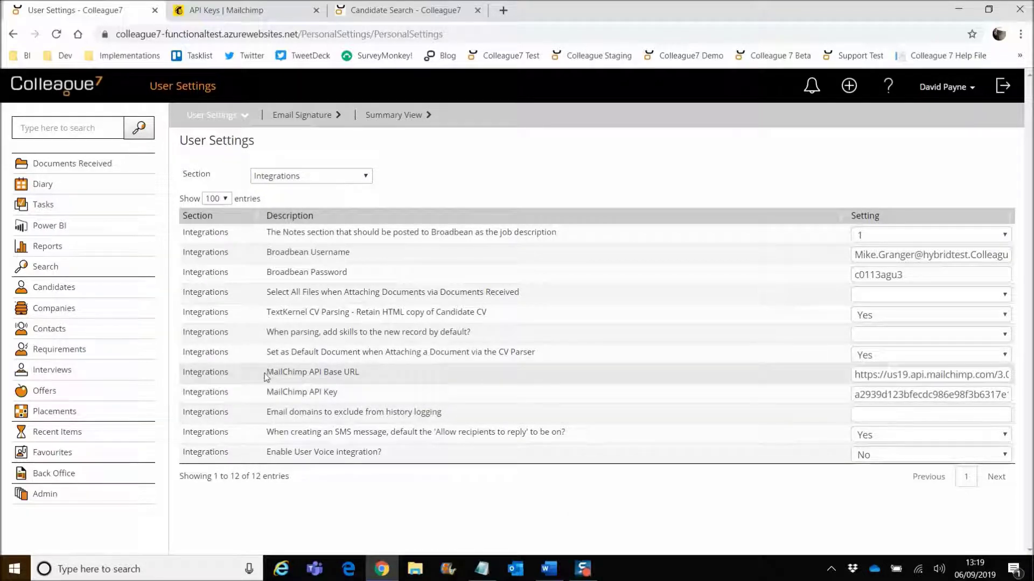
Review the MailChimp API Base URL and MailChimp API Key settings in the Integrations list
left_click_drag(266, 373, 367, 376)
left_click(367, 375)
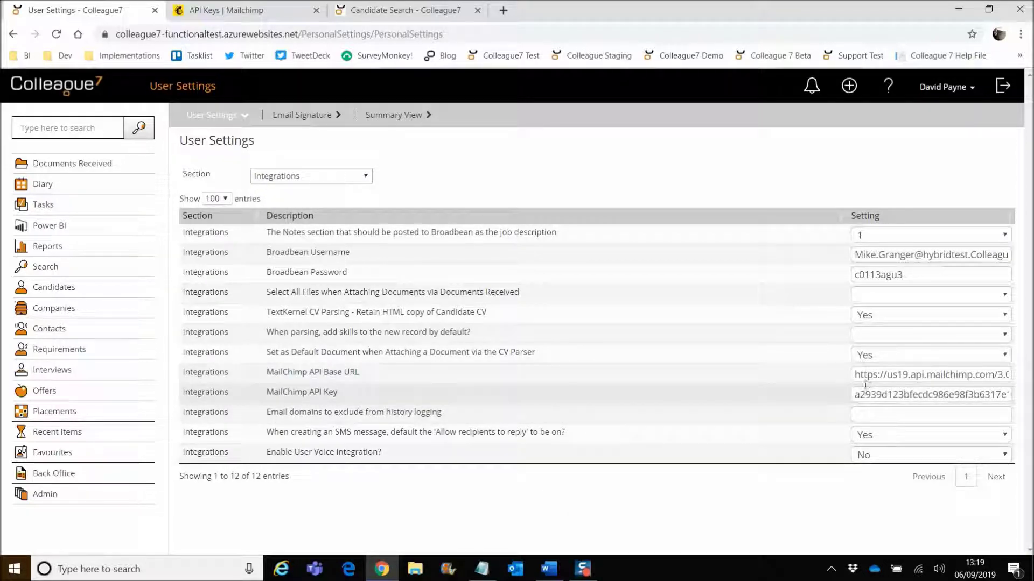
left_click_drag(865, 377, 1011, 377)
left_click_drag(267, 393, 345, 398)
left_click(345, 397)
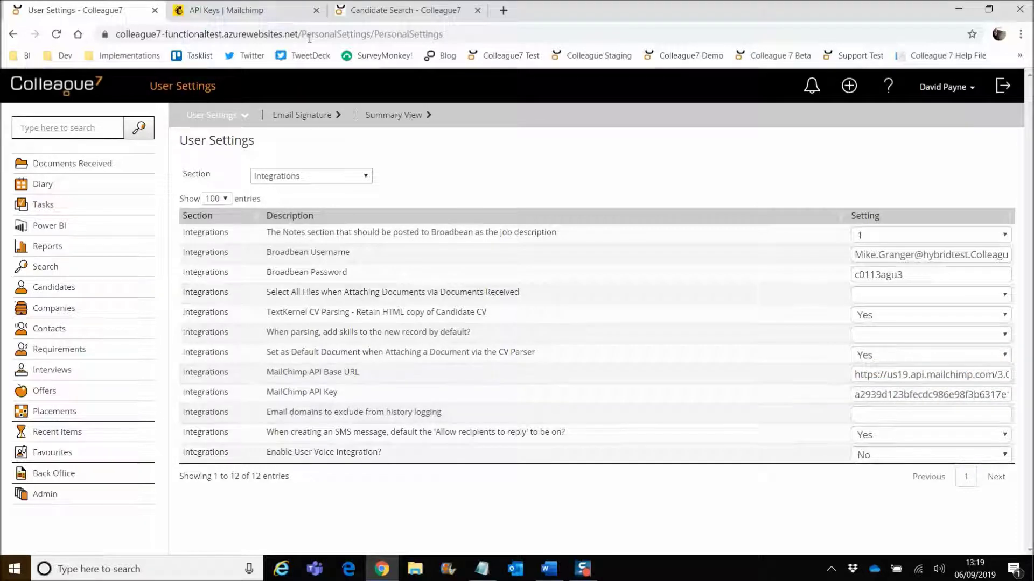
Switch to Mailchimp and look up the account's existing API keys and the option for creating a key
left_click(257, 12)
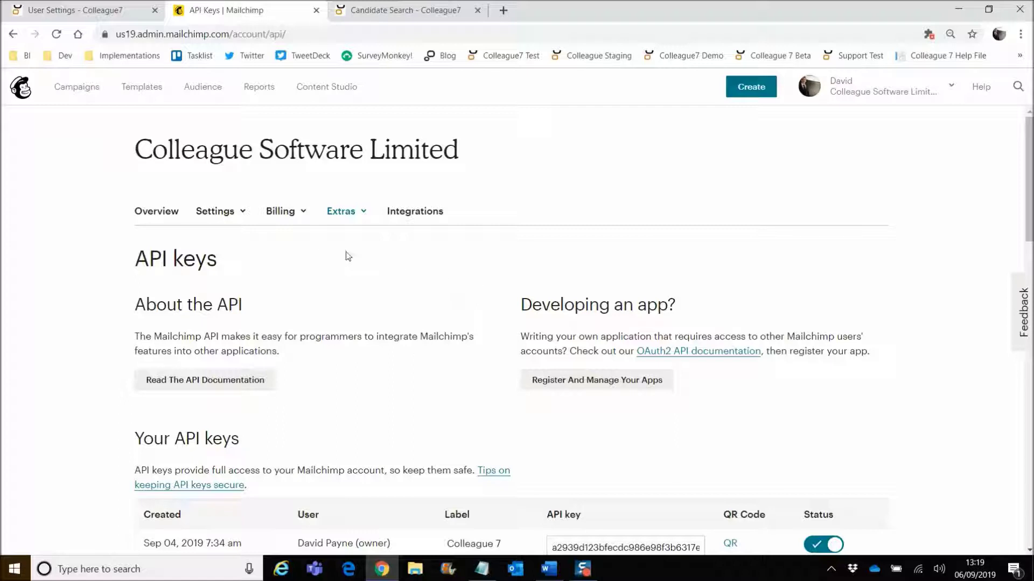
left_click(350, 215)
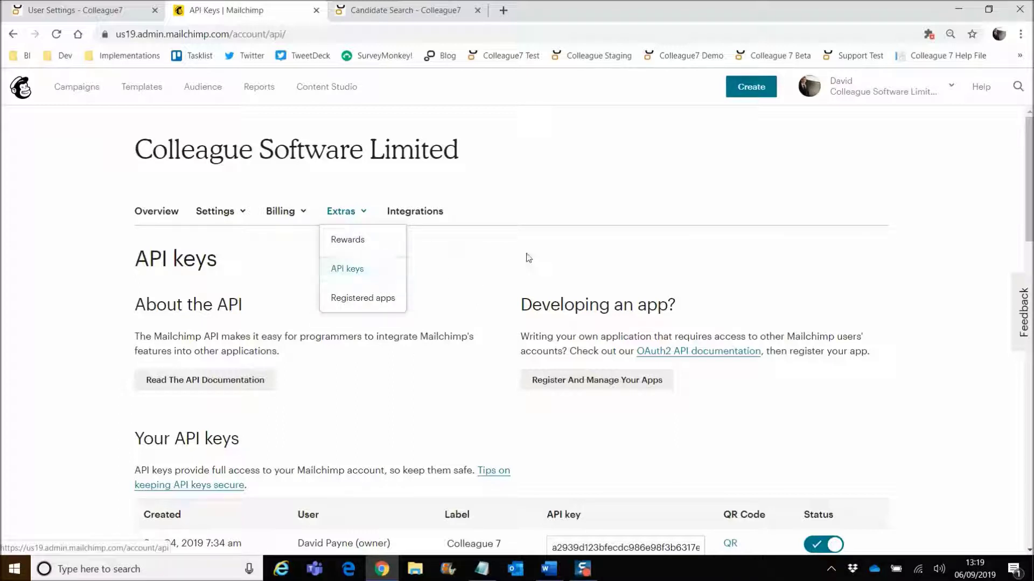
scroll(454, 381, "down", 2)
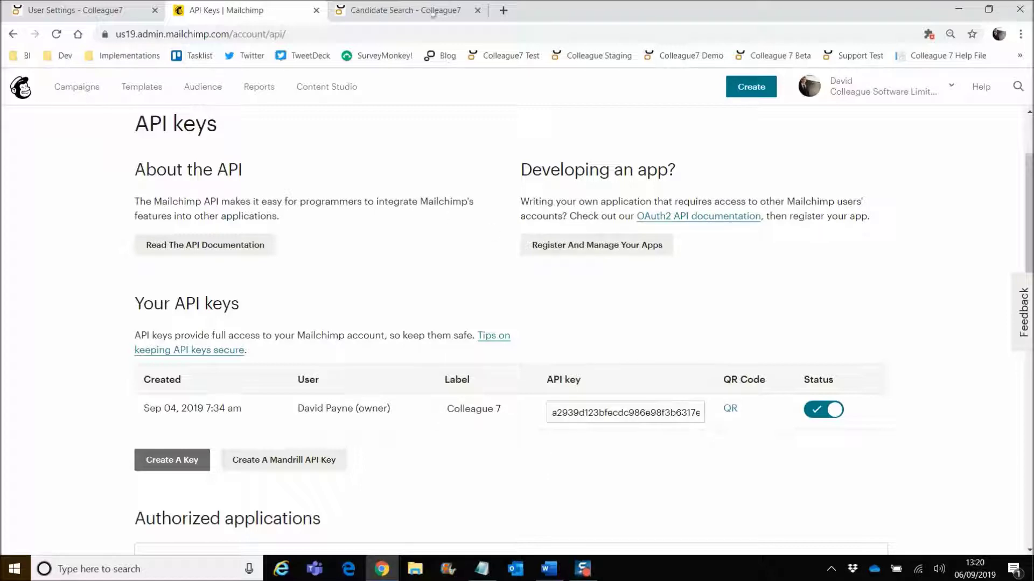
Return to the Colleague7 user settings and recheck the MailChimp API Base URL and API Key entries
left_click(99, 15)
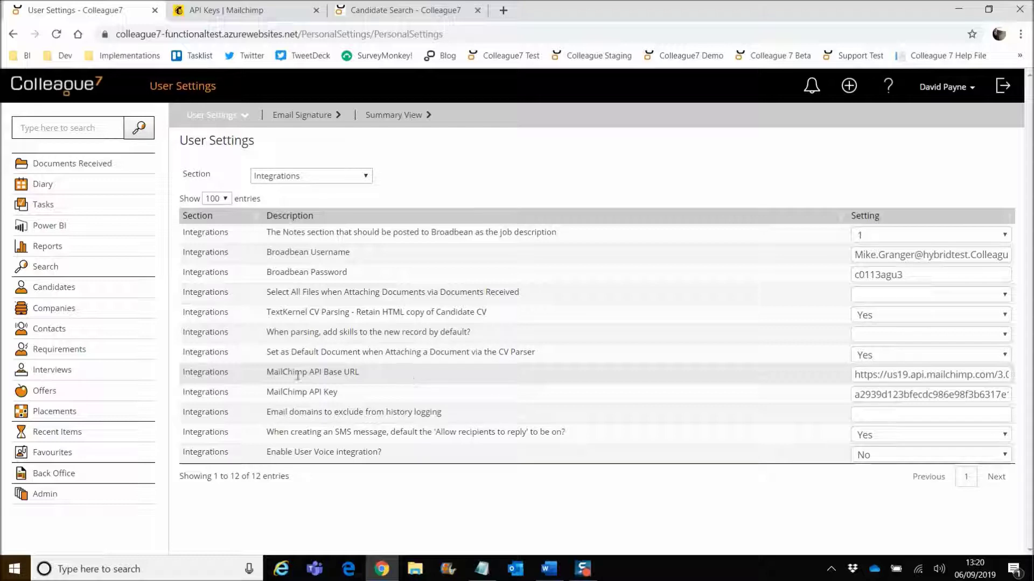
left_click_drag(264, 376, 363, 375)
left_click(349, 373)
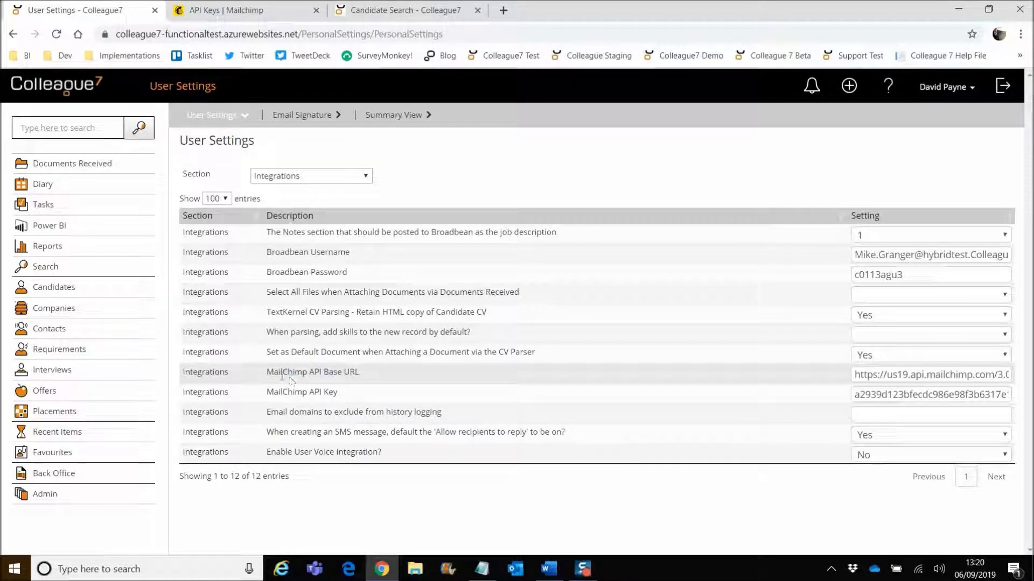
left_click_drag(266, 393, 340, 397)
left_click(341, 397)
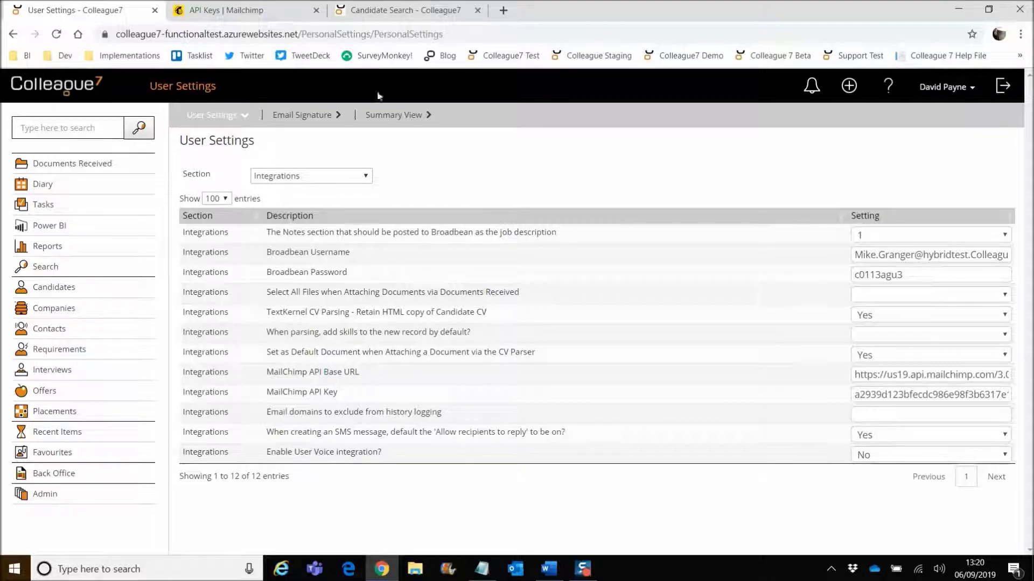
Run a candidate search with Jobserve as the Candidate Source
left_click(402, 15)
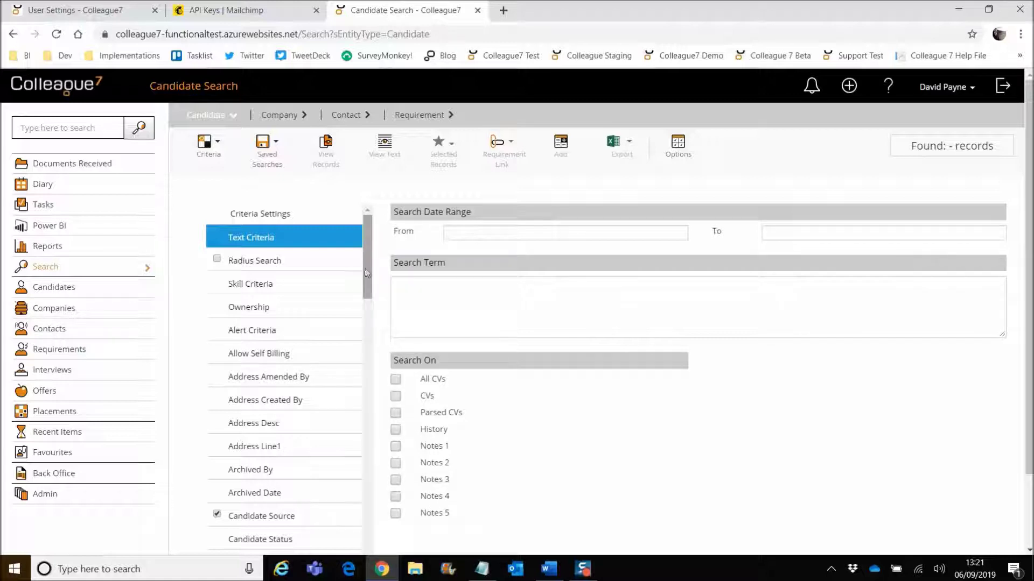
left_click(313, 518)
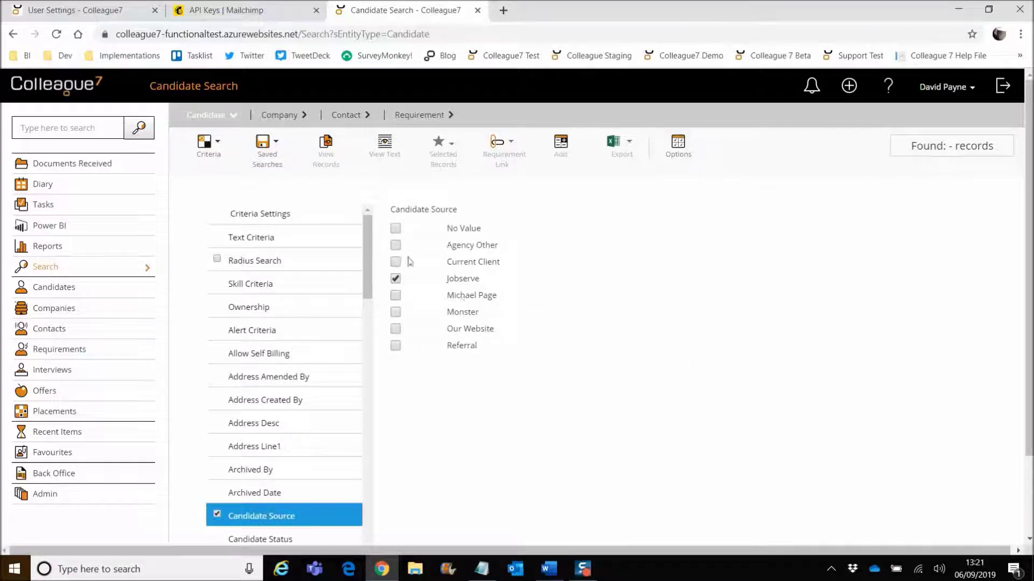
left_click(741, 168)
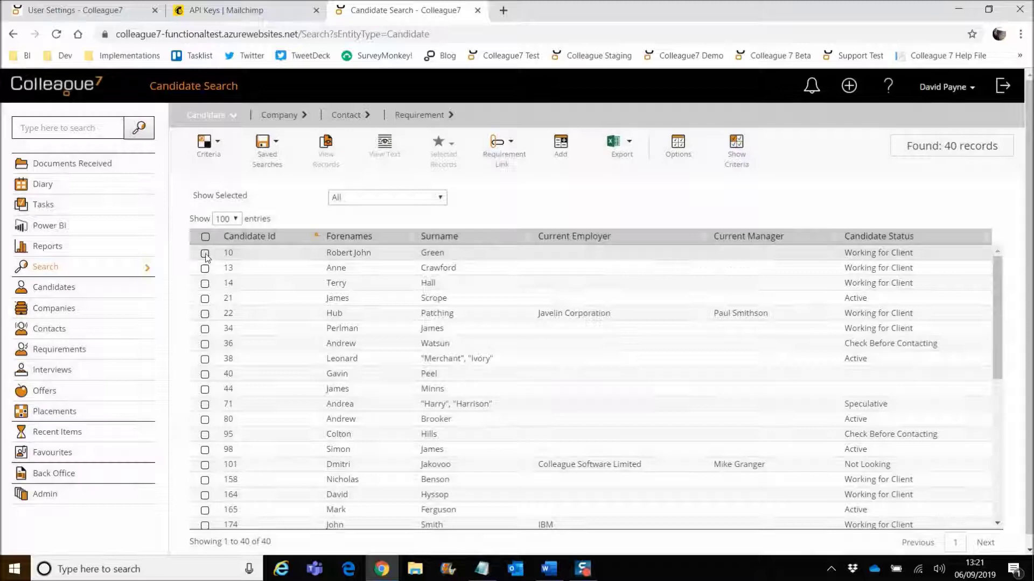
Select the first five candidates in the search results
left_click(205, 253)
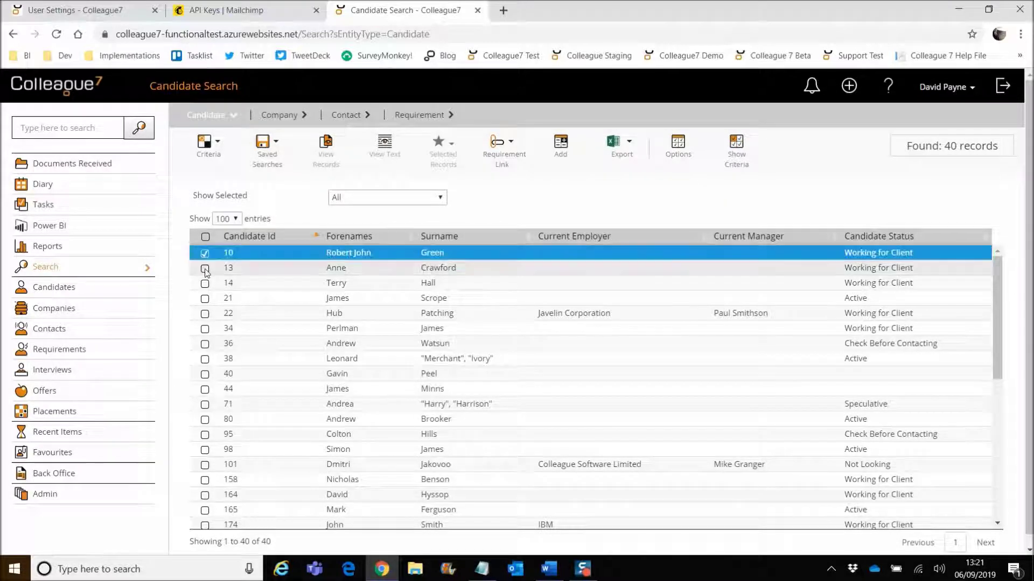
left_click(205, 268)
left_click(205, 283)
left_click(204, 298)
left_click(205, 313)
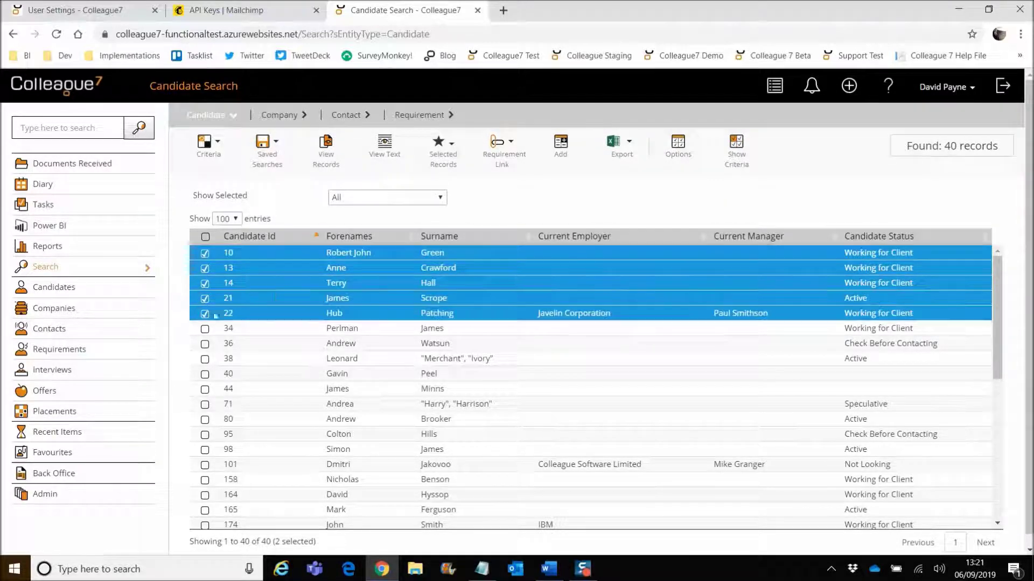
Start adding the selected candidates to a MailChimp audience and view the available audiences
left_click(444, 162)
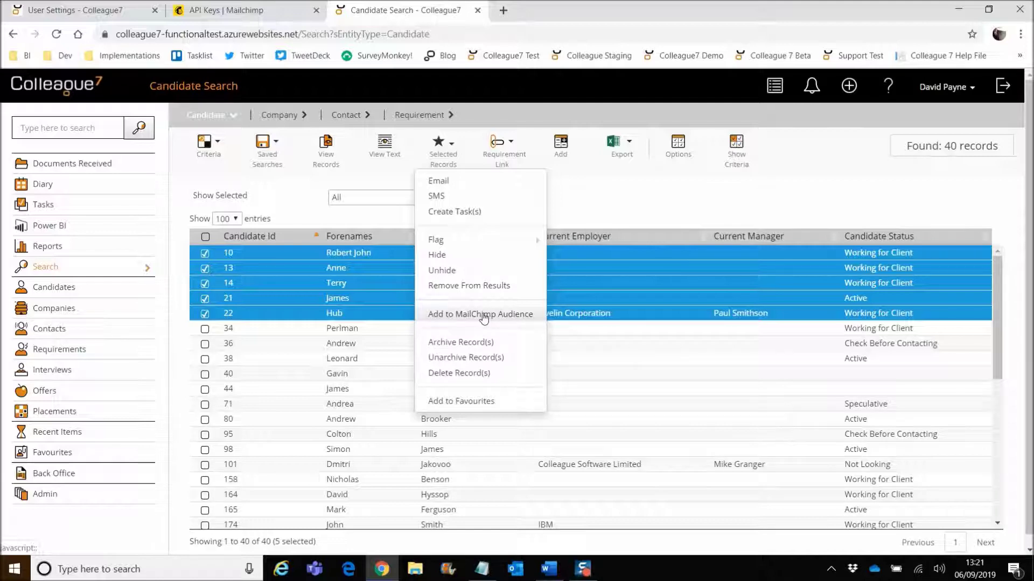
left_click(482, 315)
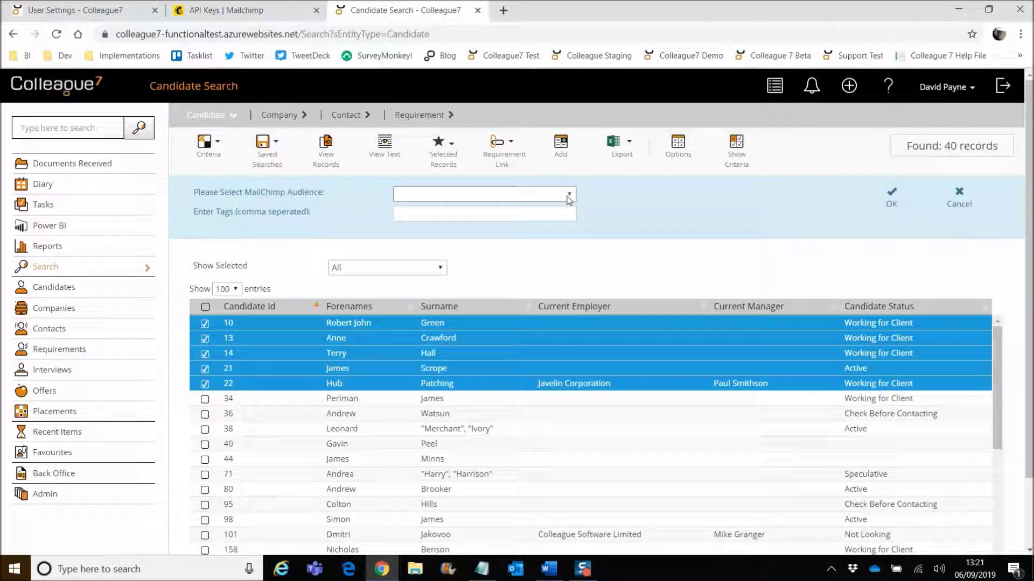
left_click(568, 194)
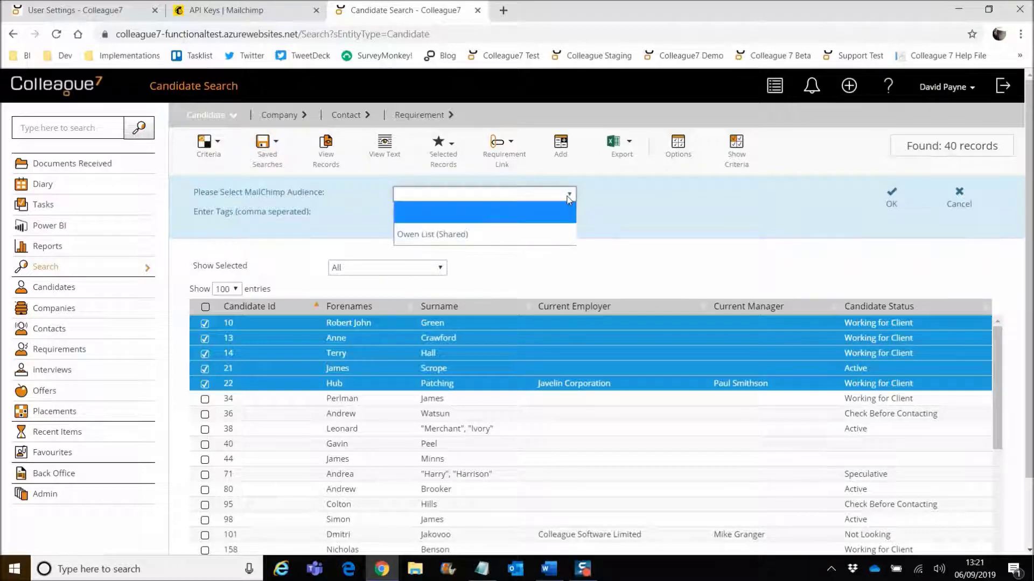
left_click(601, 259)
left_click(443, 145)
mouse_move(436, 239)
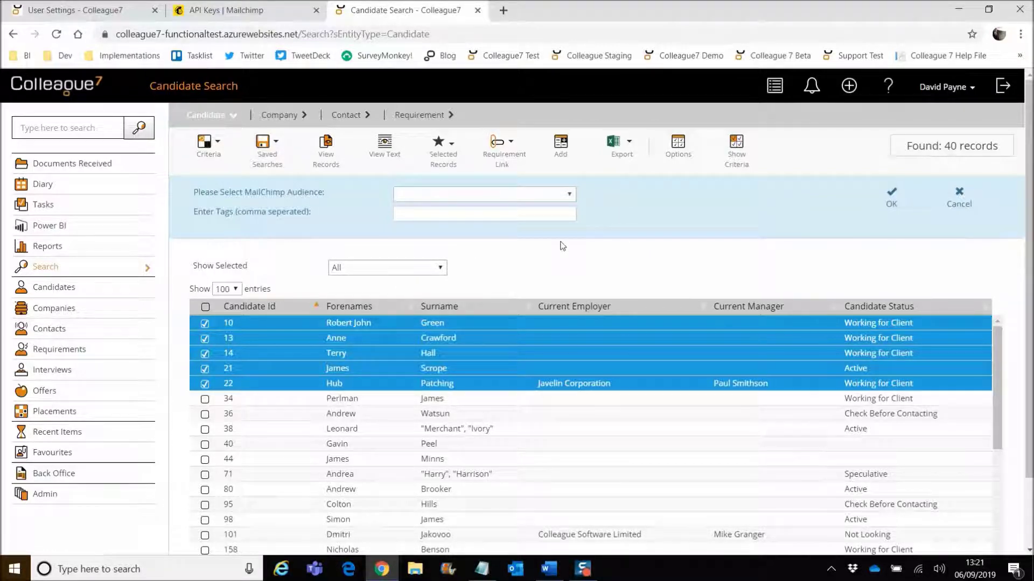
left_click(570, 196)
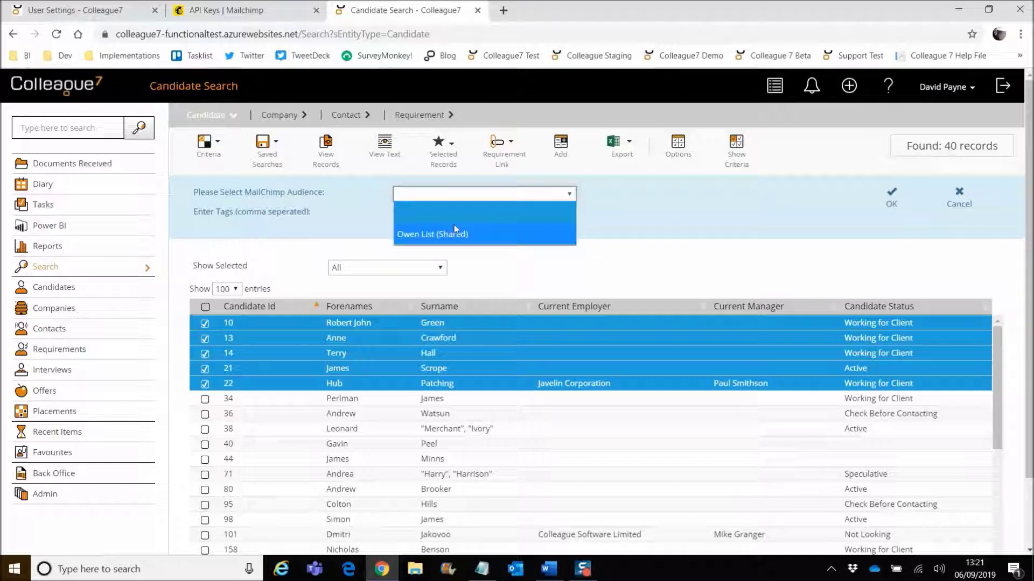
left_click(622, 245)
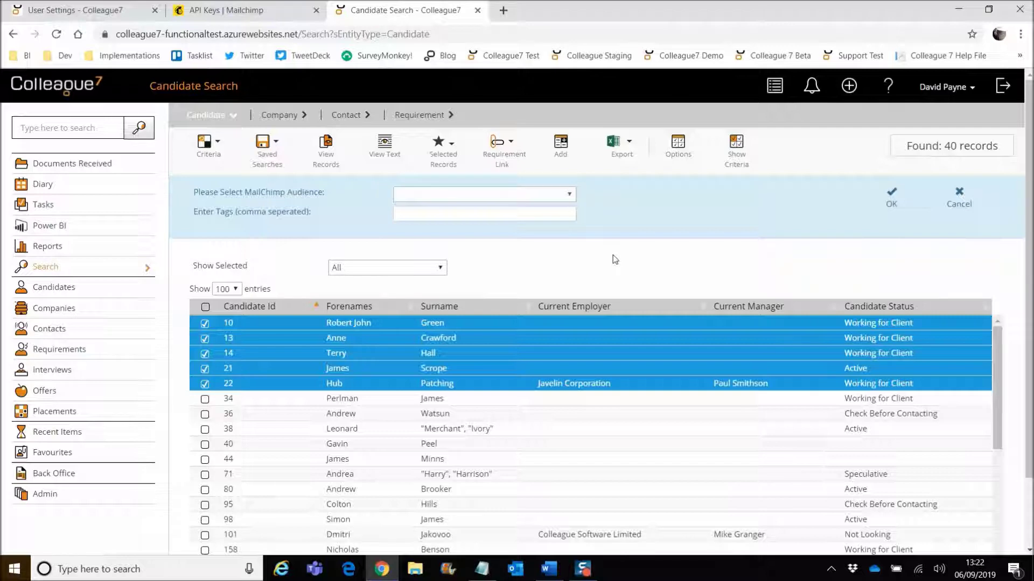
Choose the shared list as the MailChimp audience, enter a tag, and add the selected candidates
left_click(570, 195)
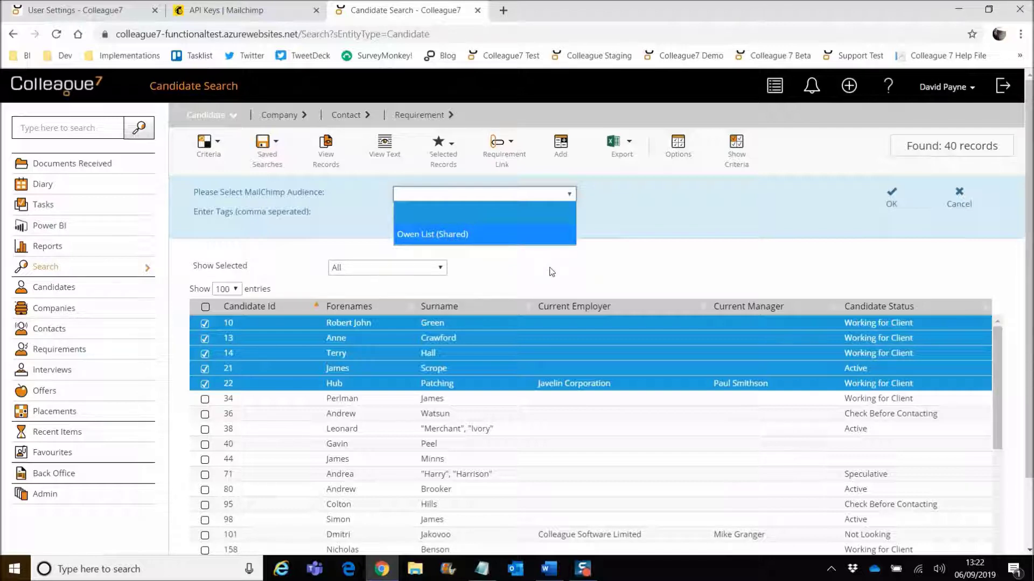
left_click(461, 234)
left_click(479, 215)
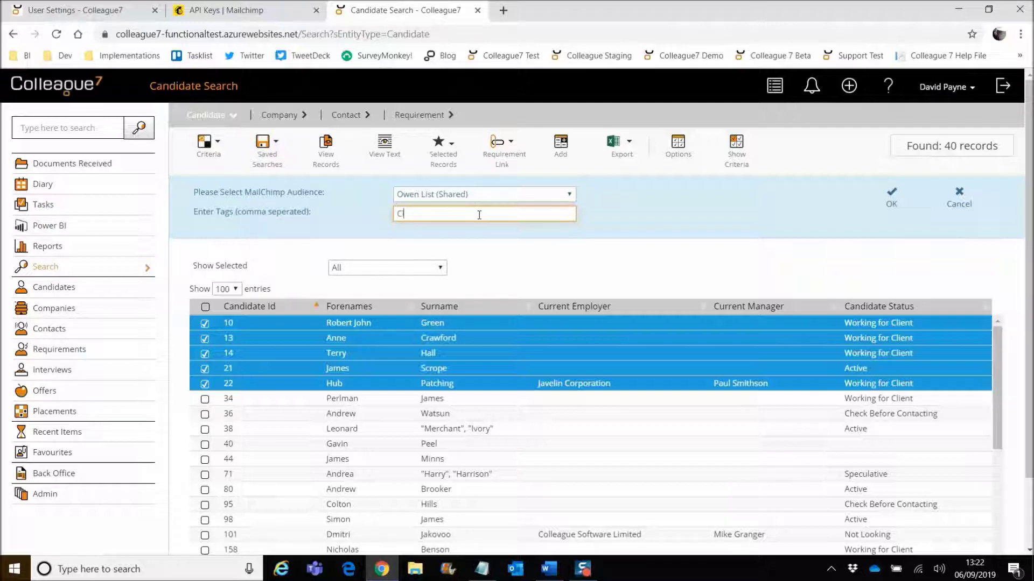
type("nt")
left_click(892, 198)
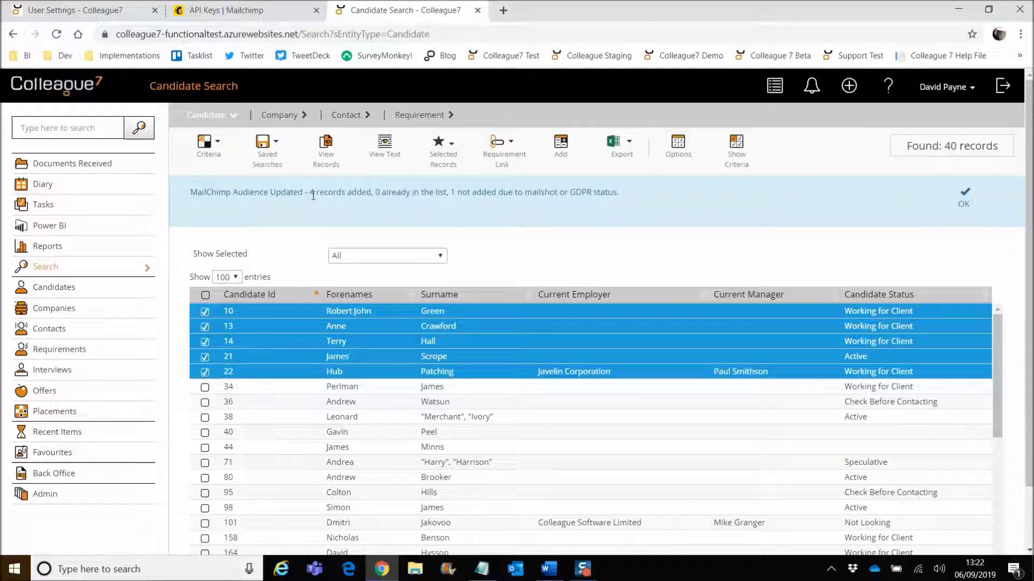
Review the audience update summary for already listed and excluded records, and dismiss it
left_click_drag(376, 194, 450, 195)
left_click(448, 196)
left_click_drag(453, 195, 533, 195)
left_click(546, 195)
left_click(964, 206)
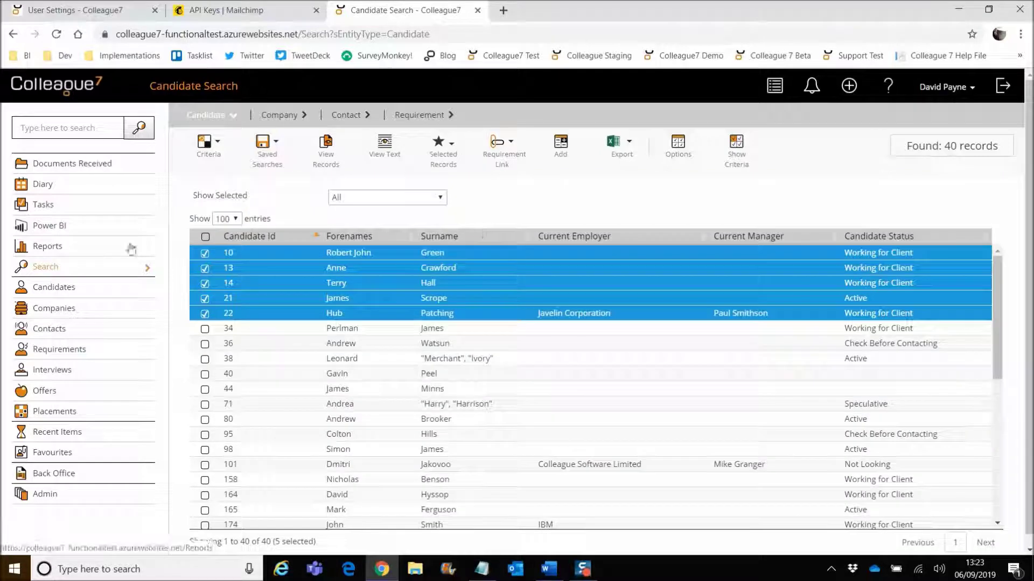
Open the second selected candidate's record in a new browser tab and view its history
right_click(340, 273)
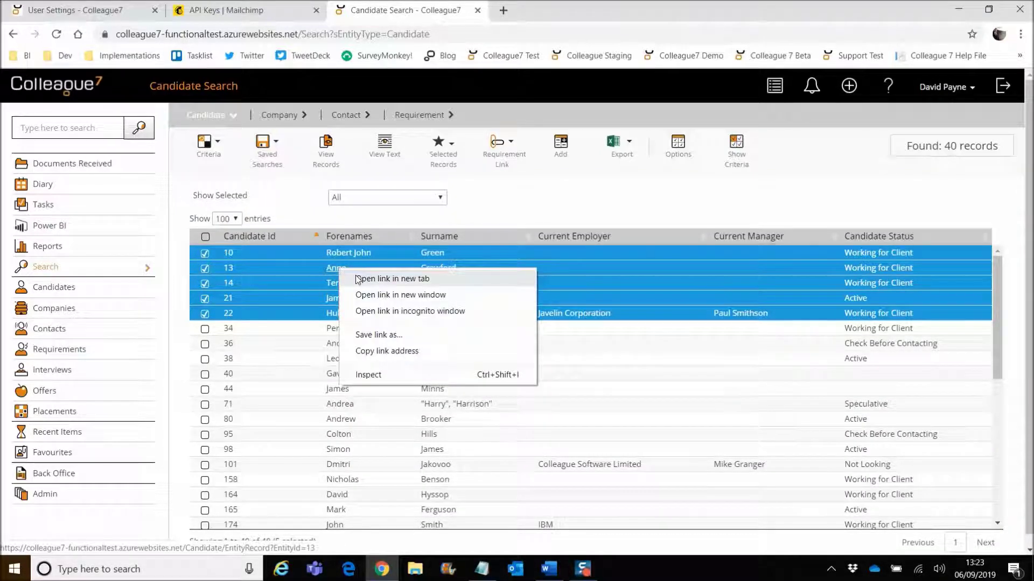
left_click(372, 277)
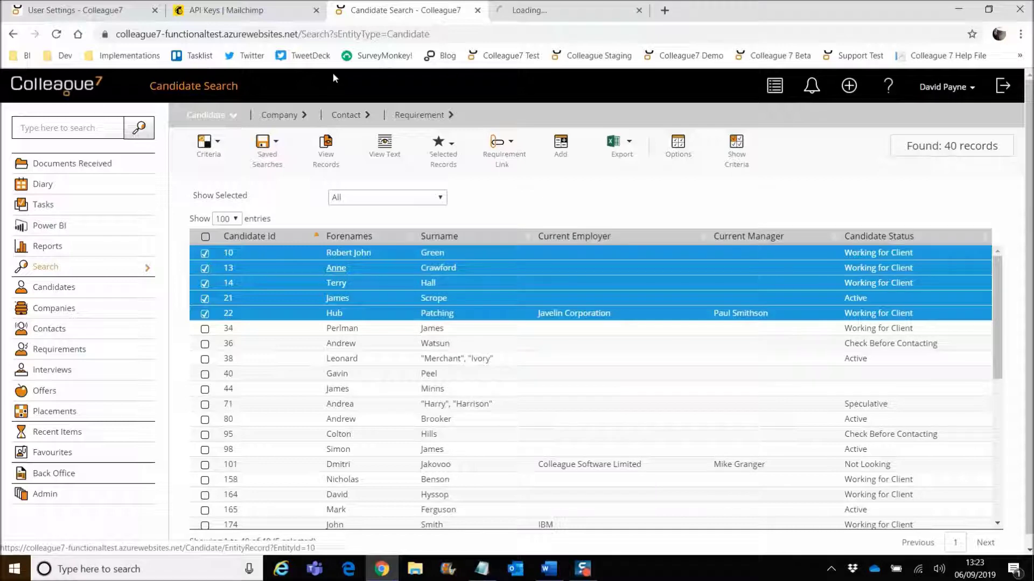
left_click(556, 13)
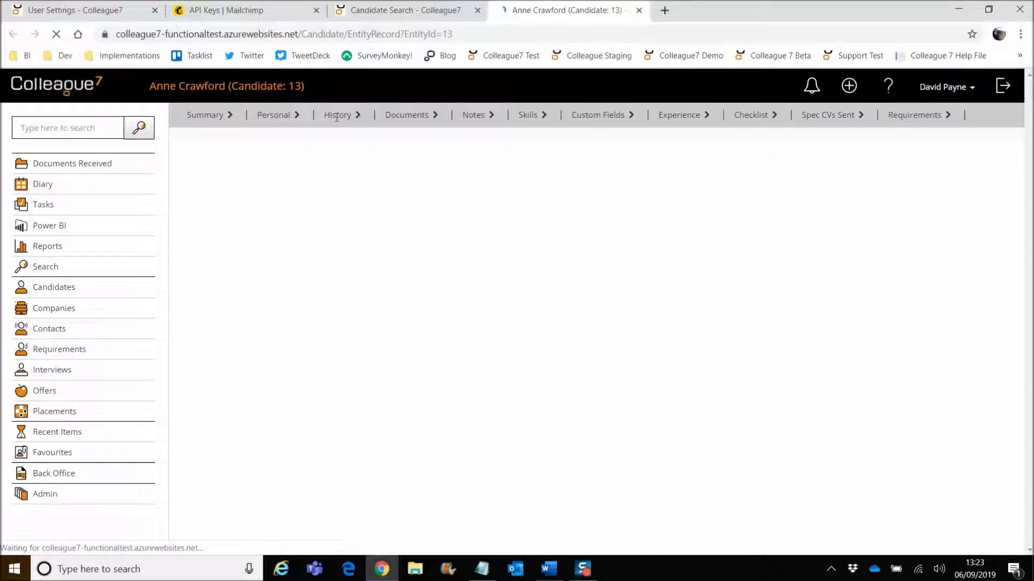
left_click(338, 116)
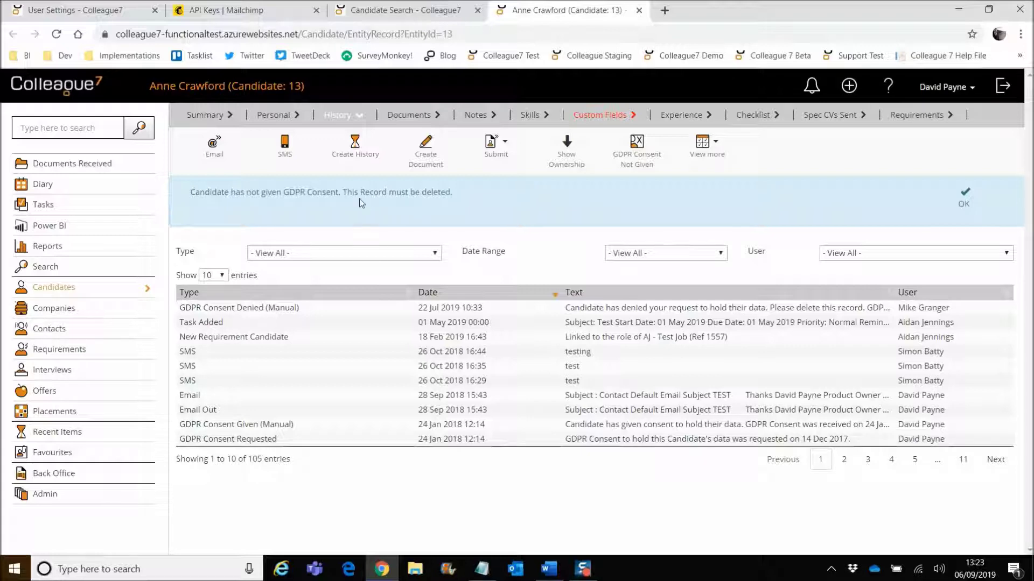
Open the first selected candidate's record in a new tab, closing the other record, and check its history for the MailChimp audience entry
left_click(399, 15)
right_click(357, 254)
left_click(401, 266)
left_click(638, 10)
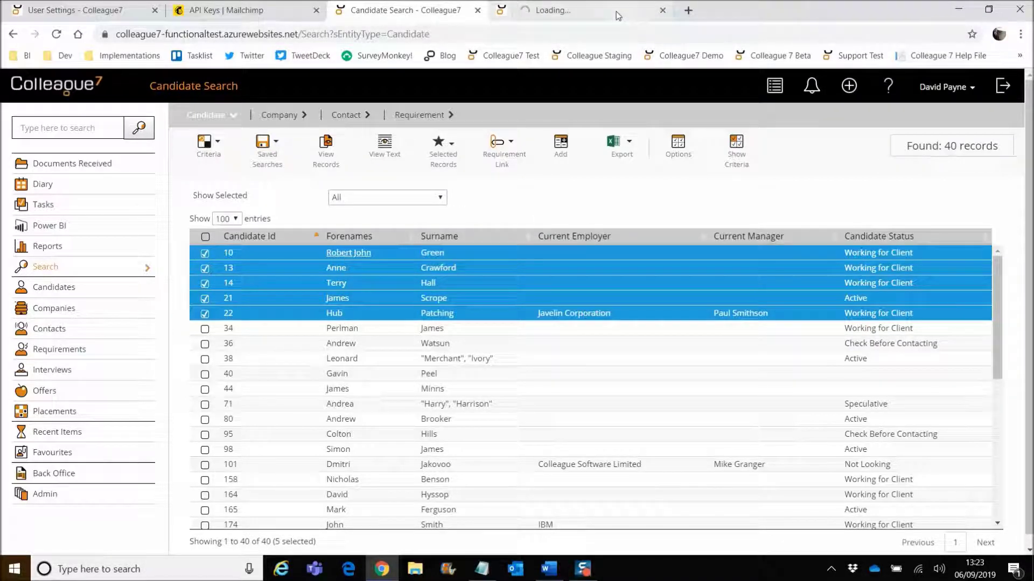
left_click(559, 12)
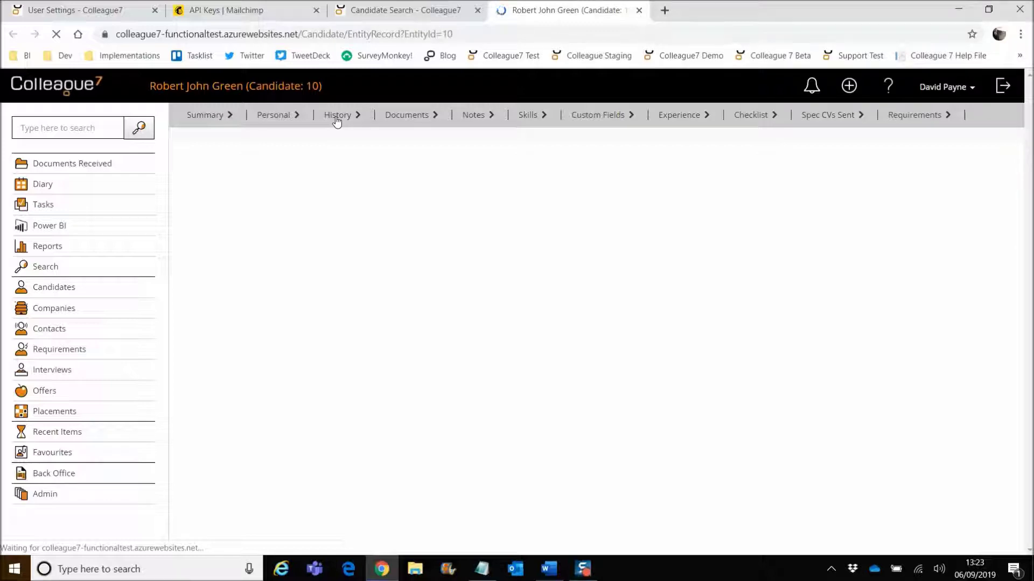
left_click(337, 121)
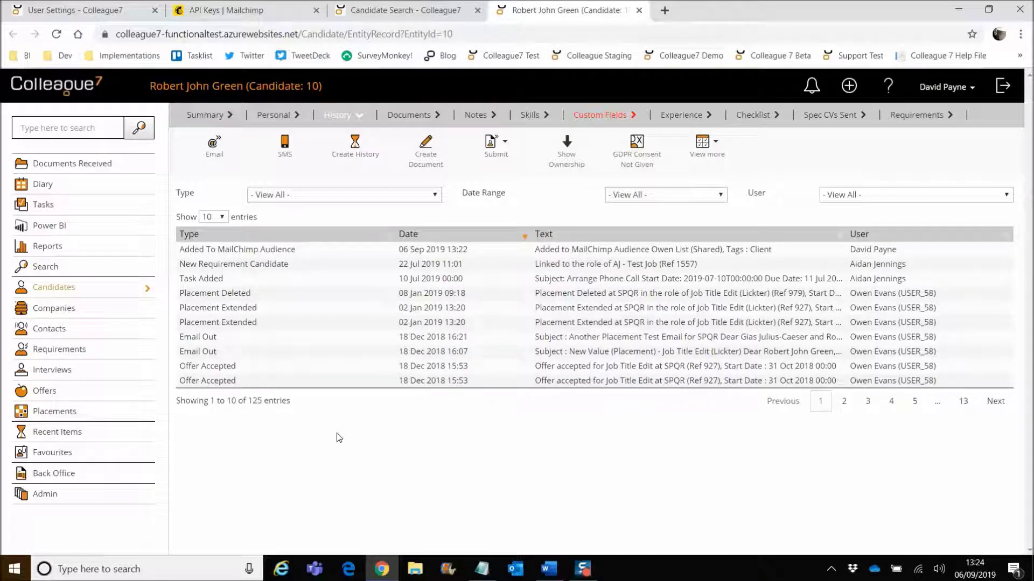
Switch to the Word document, examine the listed Mailchimp history types such as Campaign Sent and Email Opened, and return to the browser
left_click(548, 569)
left_click_drag(308, 189, 405, 190)
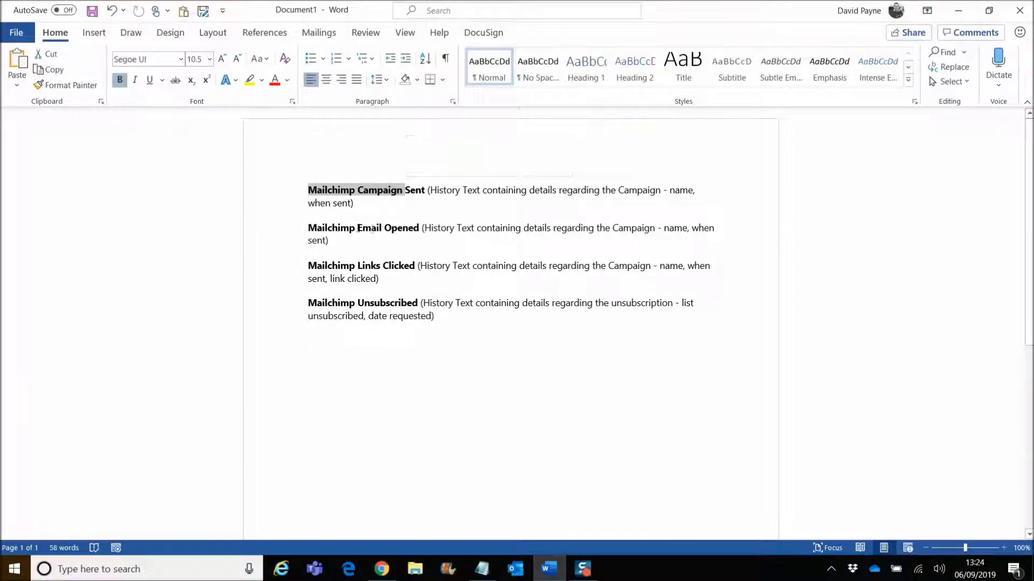
left_click_drag(311, 228, 421, 228)
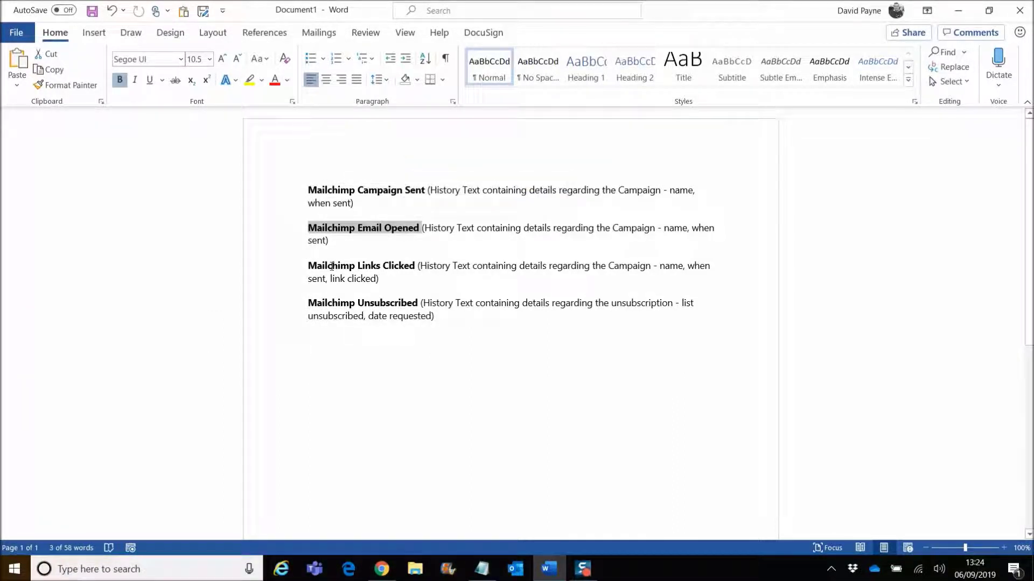
left_click(392, 274)
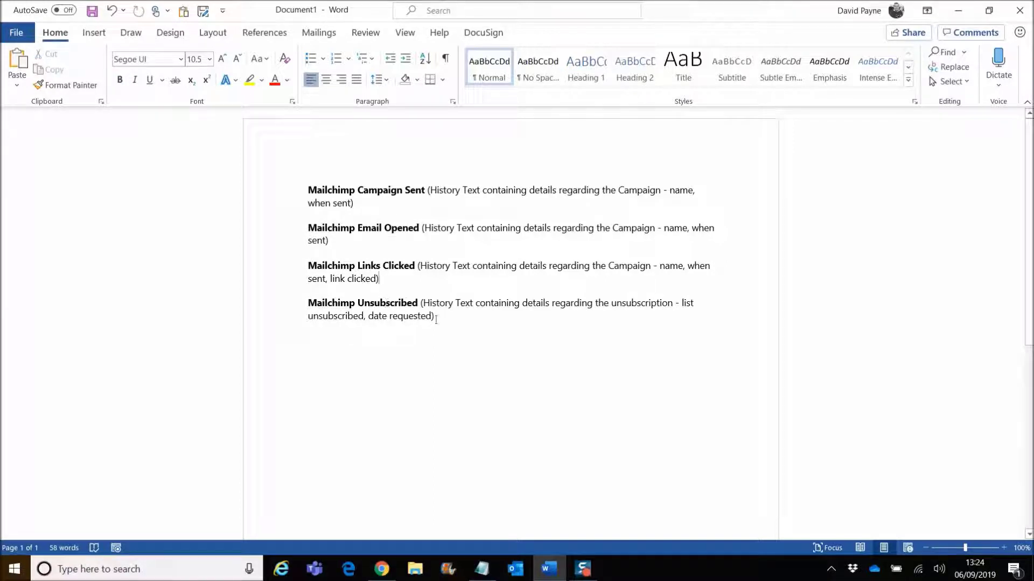
double_click(450, 343)
left_click(960, 12)
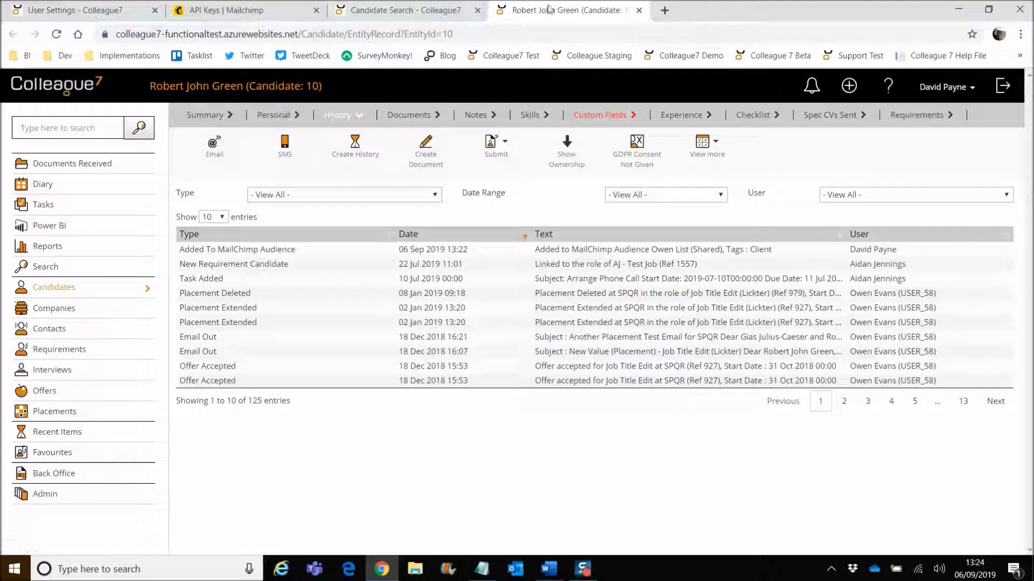
Close the candidate record, view the MailChimp audience form for the selected candidates, and cancel it
left_click(639, 10)
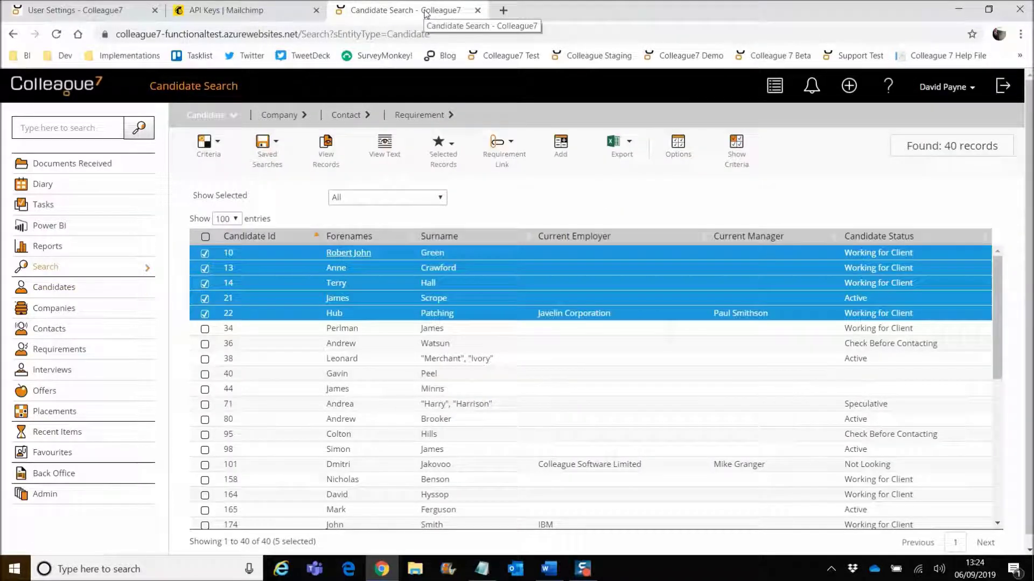
left_click(442, 144)
left_click(575, 201)
left_click(442, 145)
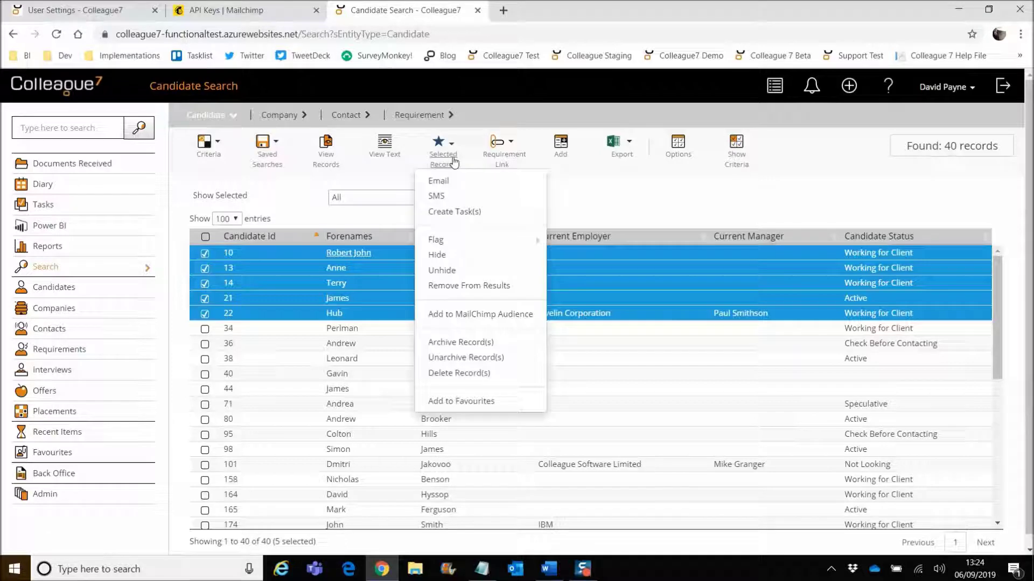
left_click(486, 317)
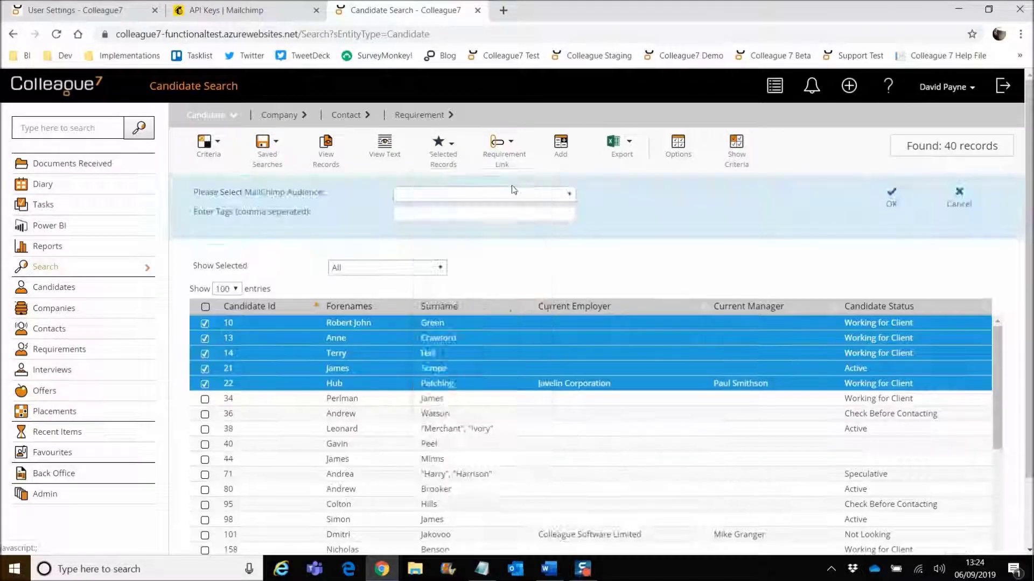
left_click(941, 206)
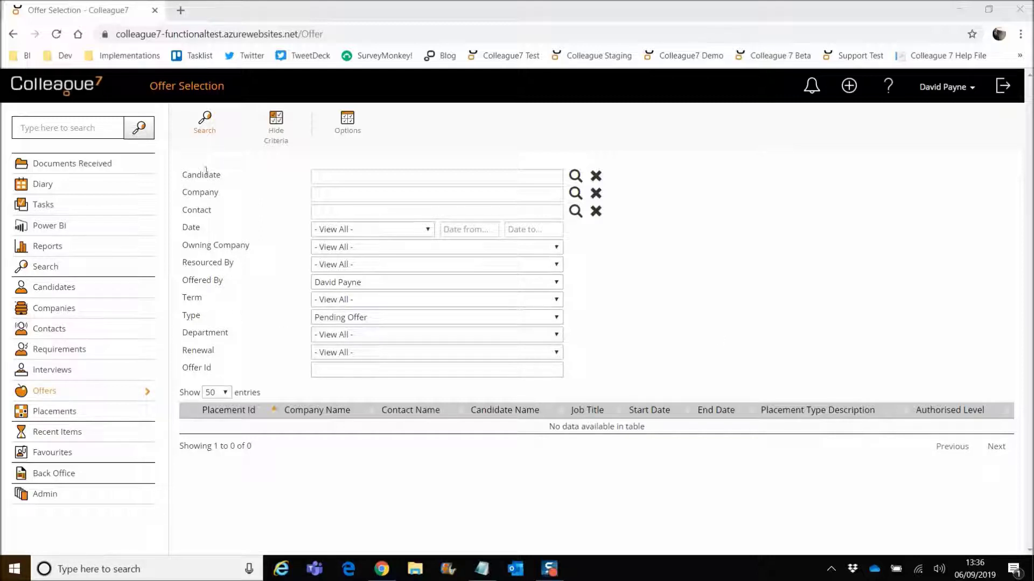
In the offer search criteria, set Offered By to View All and Resourced By to the consultant's name
left_click_drag(184, 264, 231, 261)
left_click(231, 261)
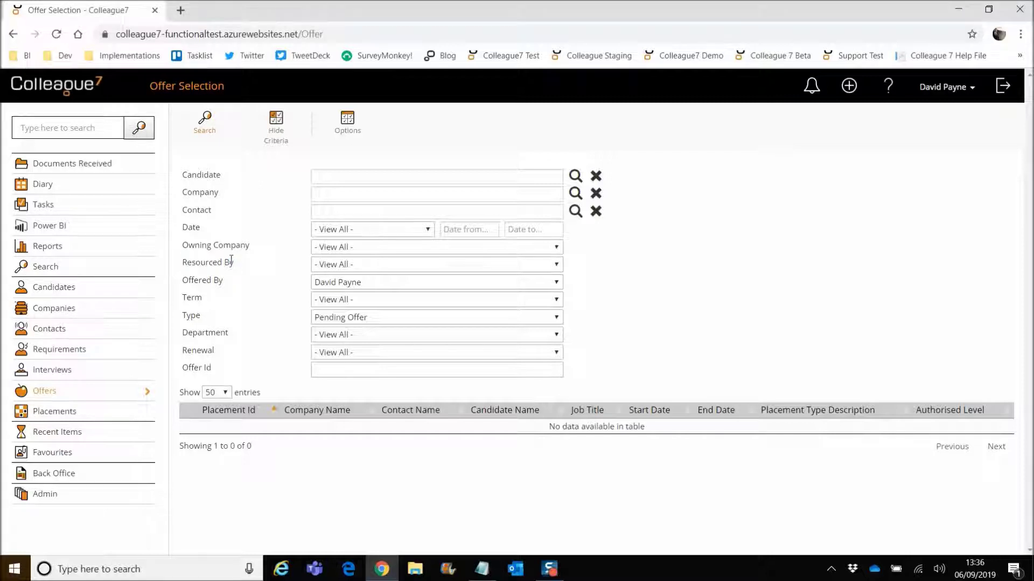
left_click(357, 284)
scroll(409, 128, "up", 10)
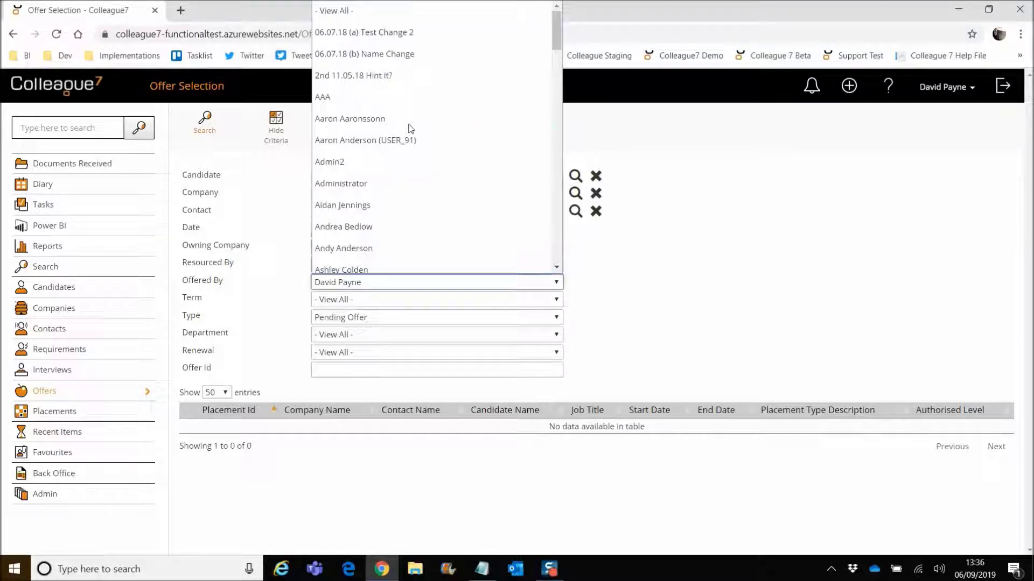
left_click(368, 15)
left_click(335, 264)
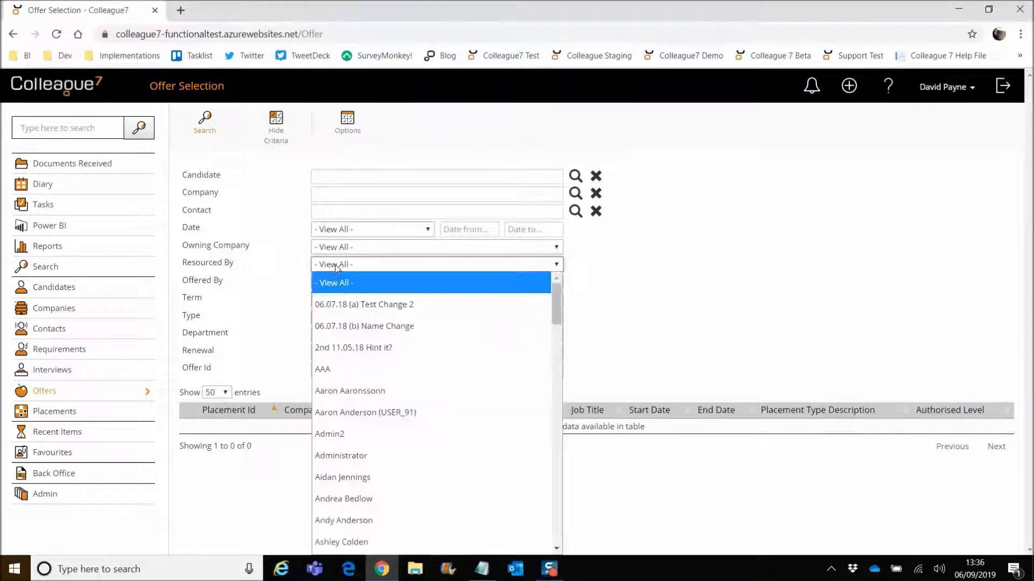
scroll(354, 399, "down", 10)
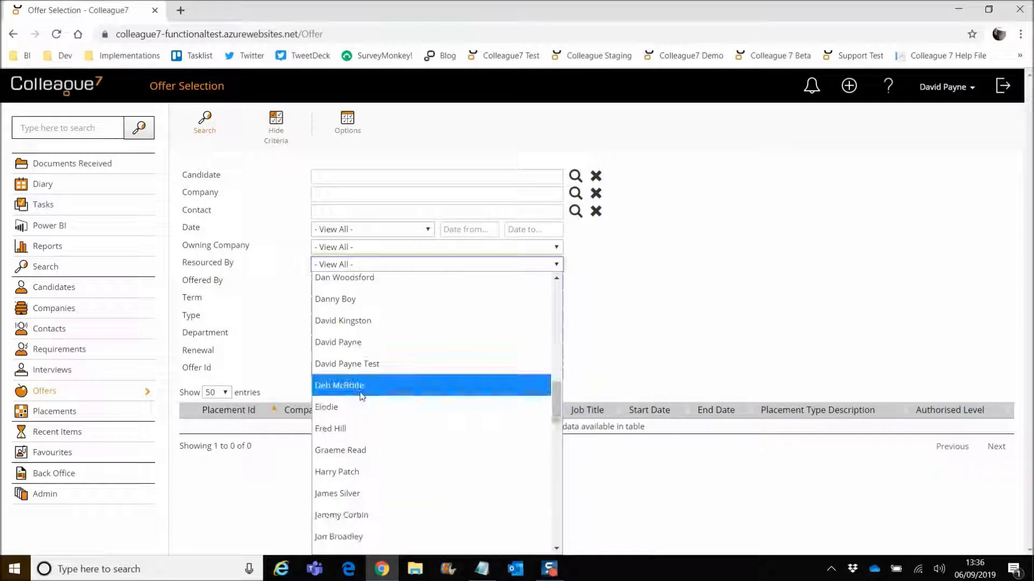
left_click(363, 349)
Search the offers and open the Colleague Software Limited offer to check its Resourced By field
left_click(206, 132)
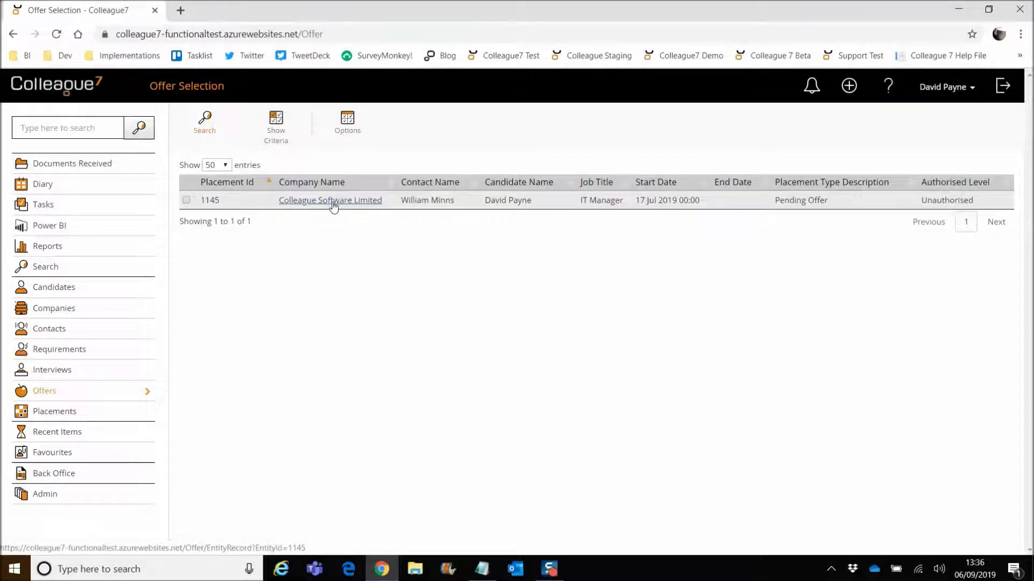
left_click(333, 203)
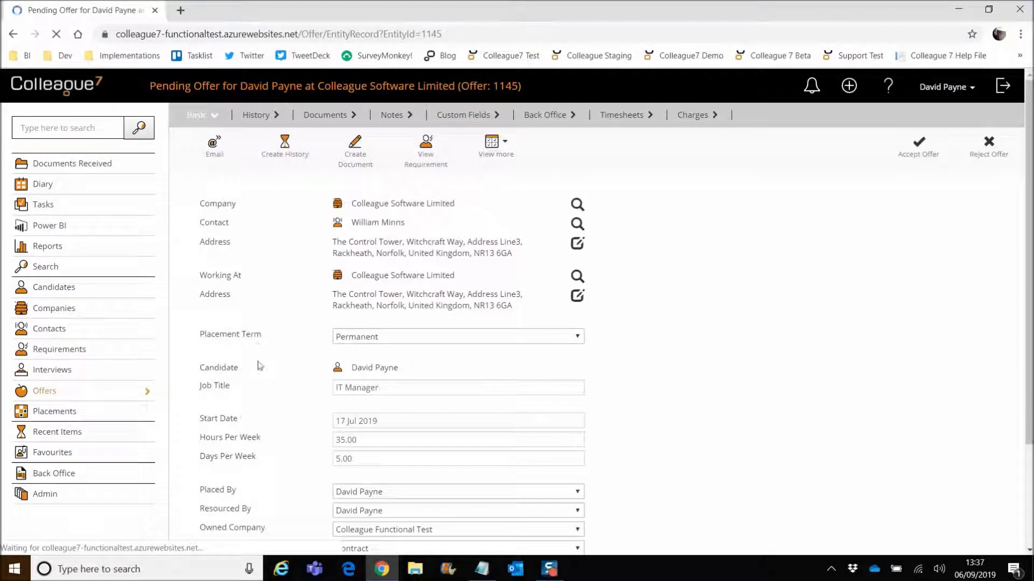
scroll(234, 398, "down", 3)
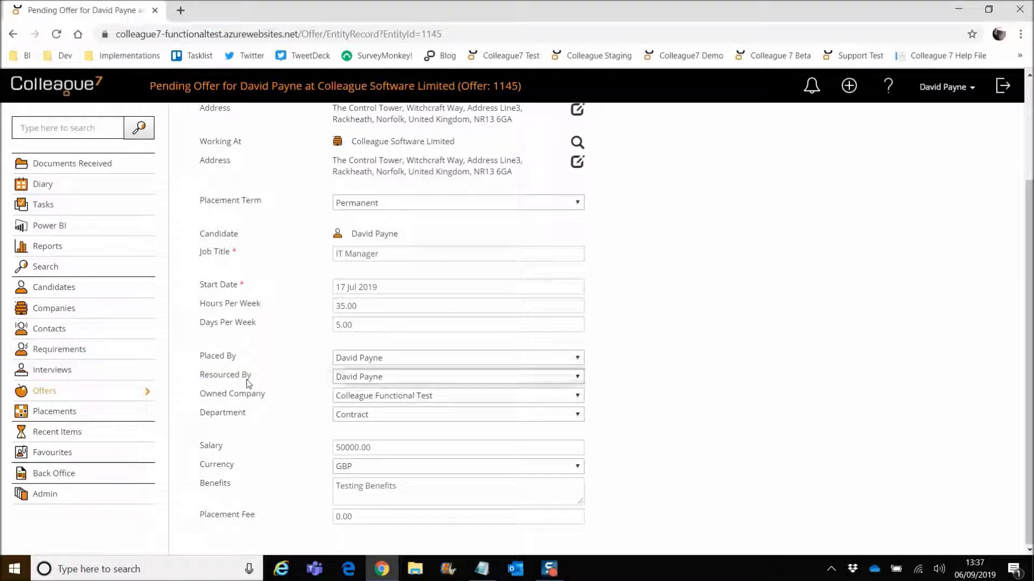
Go to placement selection and set the Placed By criterion to View All
left_click(43, 411)
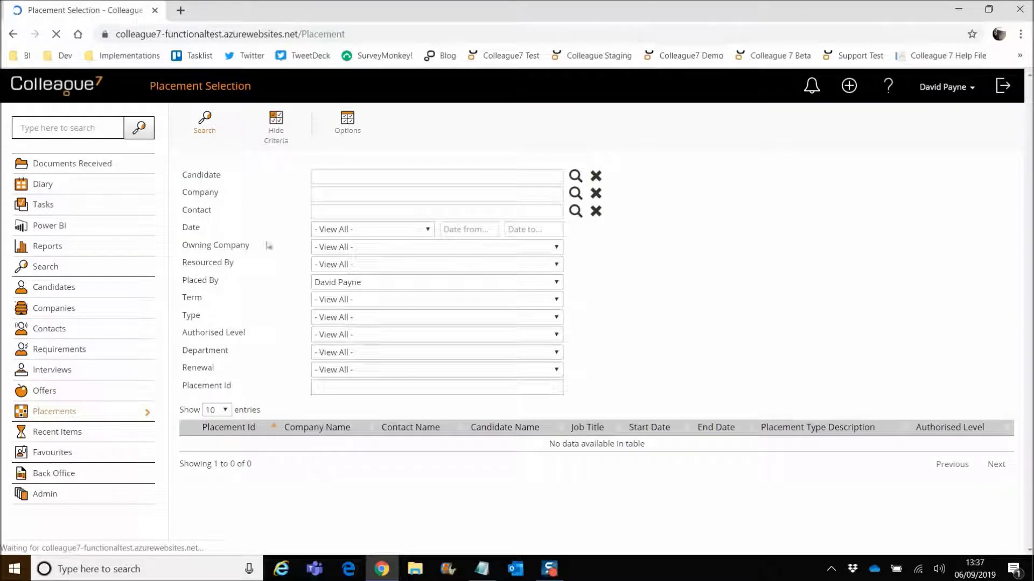
left_click_drag(186, 262, 235, 266)
left_click(236, 267)
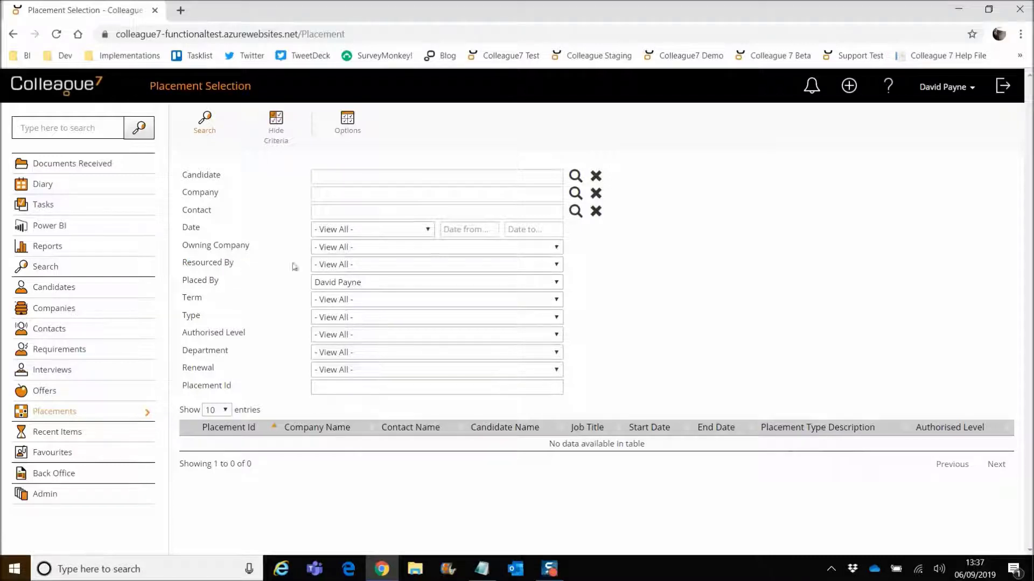
left_click(330, 282)
scroll(361, 162, "up", 5)
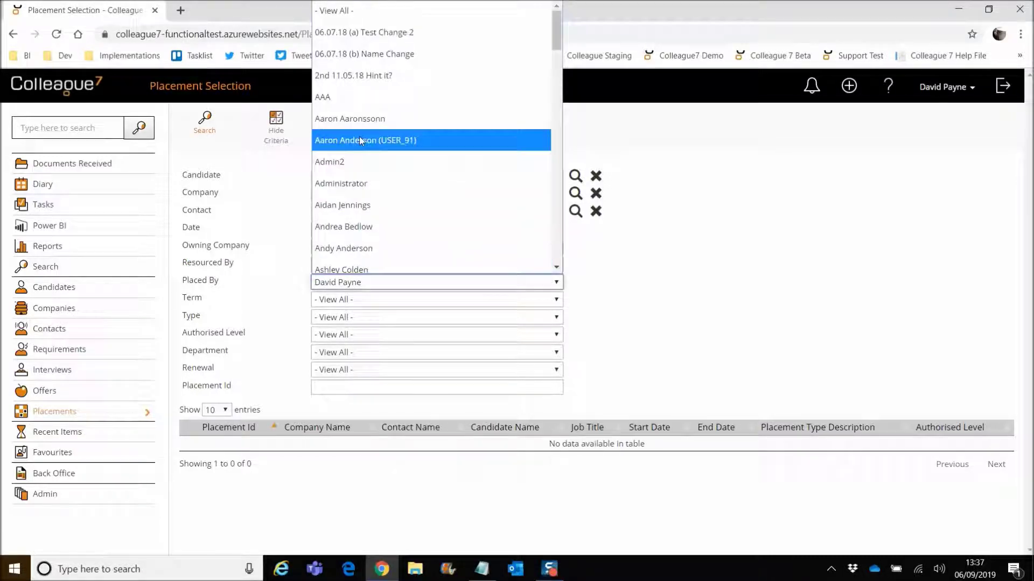
left_click(343, 11)
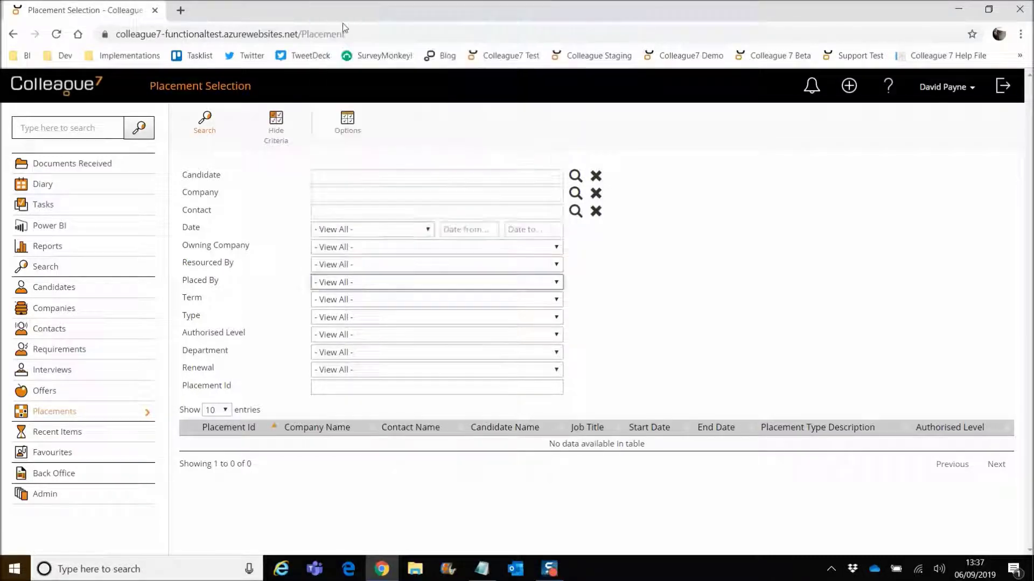
Set the placements' Resourced By criterion to the consultant's name and run the search
left_click(332, 264)
scroll(353, 437, "down", 5)
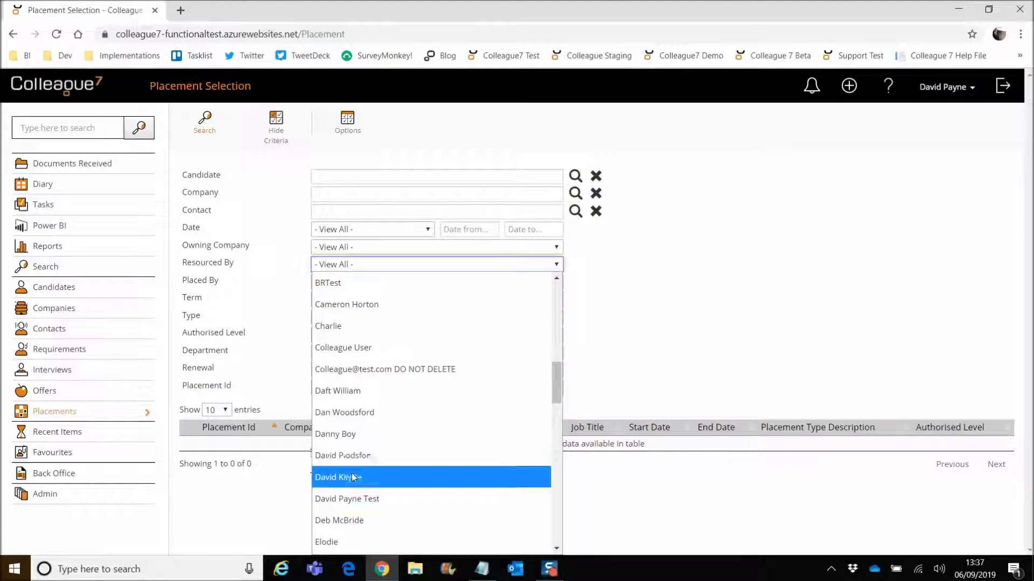
left_click(338, 478)
left_click(209, 134)
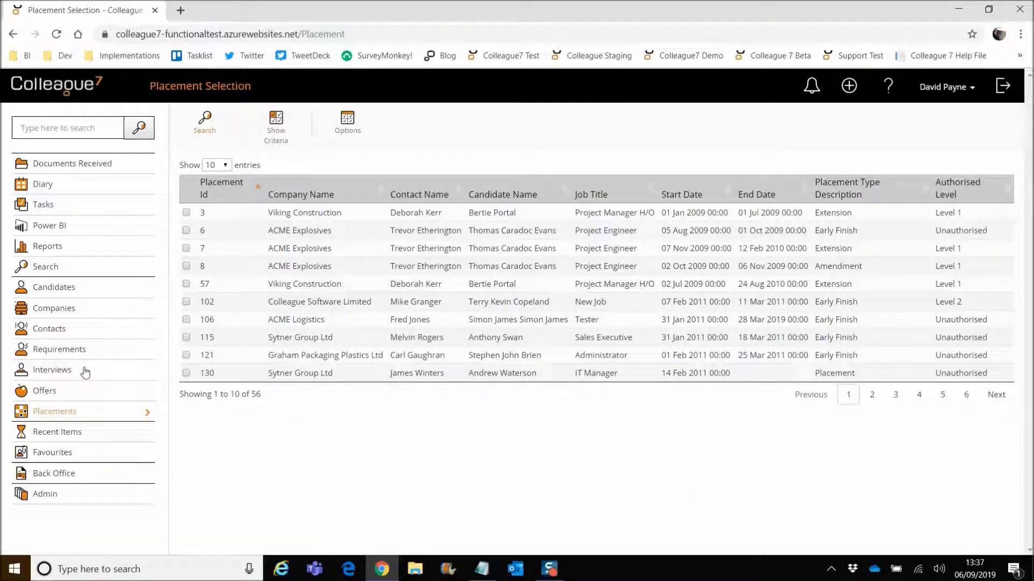
Go to requirement selection and search for requirements with the job title Account Manager
left_click(66, 353)
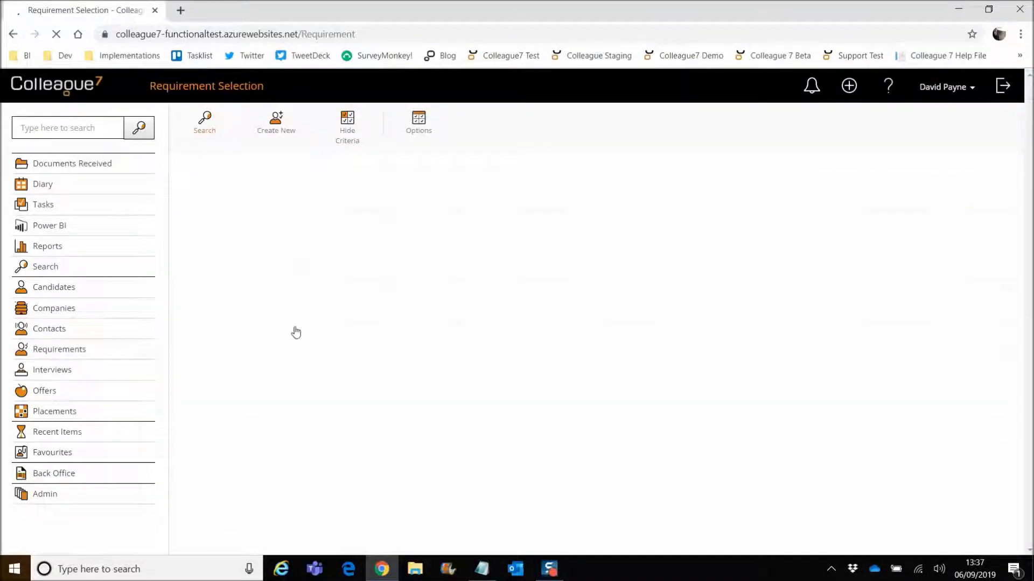
left_click(330, 230)
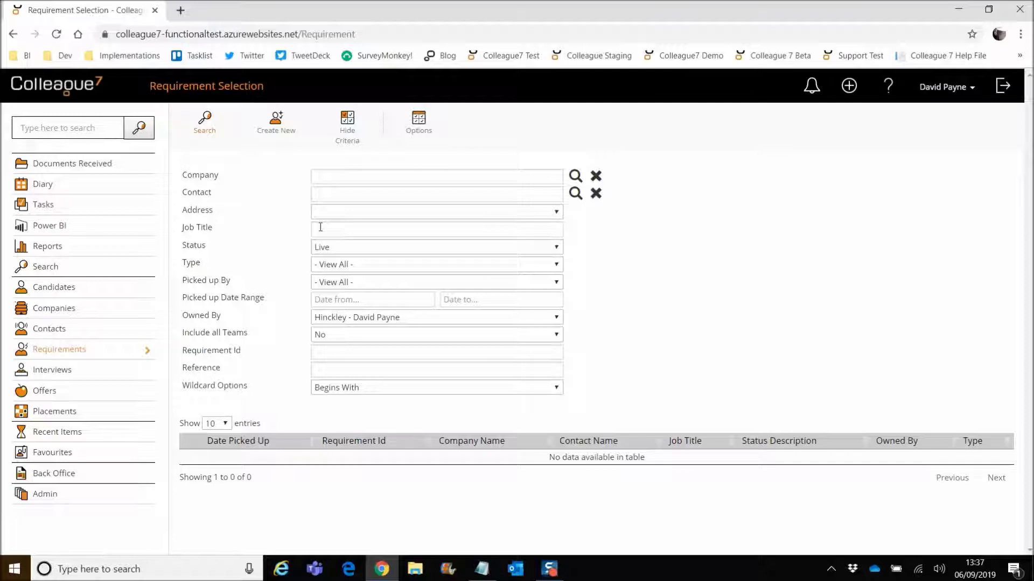
left_click(320, 227)
left_click(334, 253)
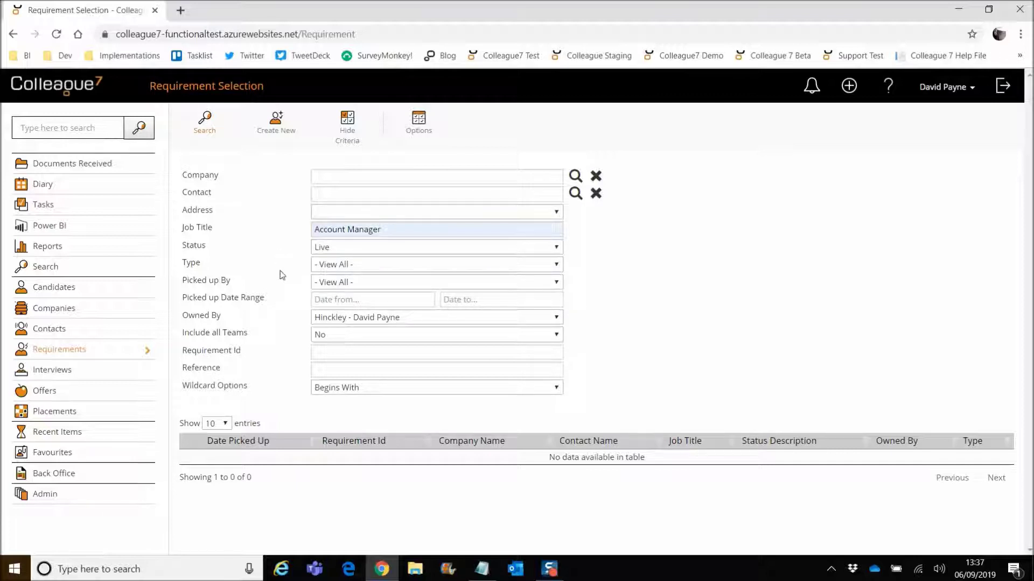
left_click(218, 139)
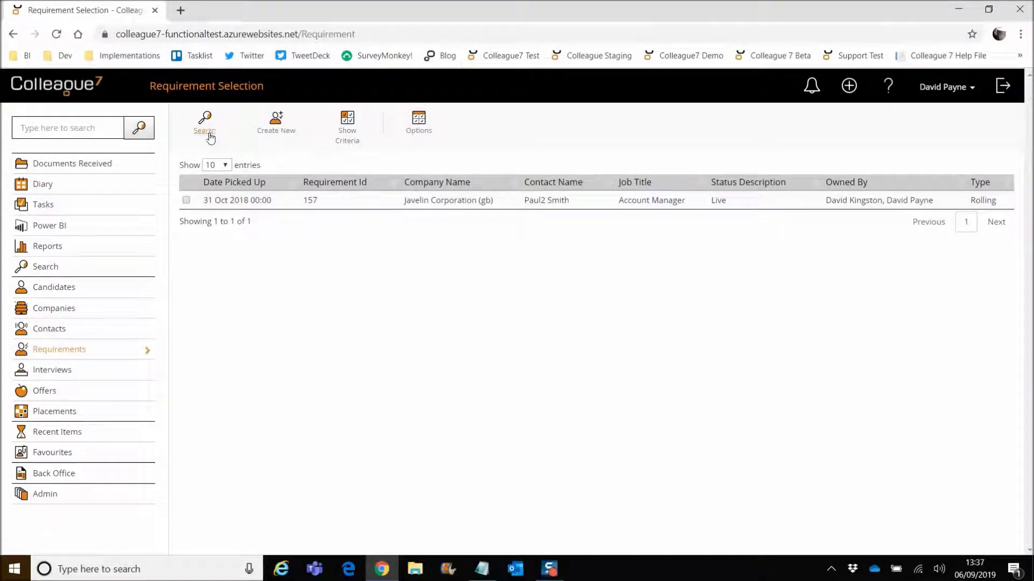
Show the requirement search criteria again and shorten the job title to Manager
left_click(347, 141)
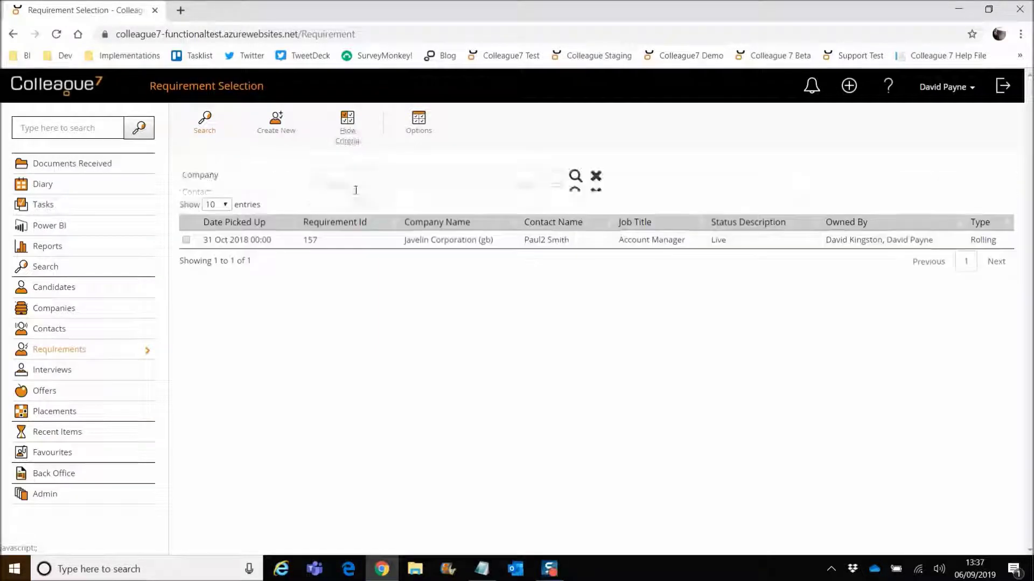
double_click(346, 230)
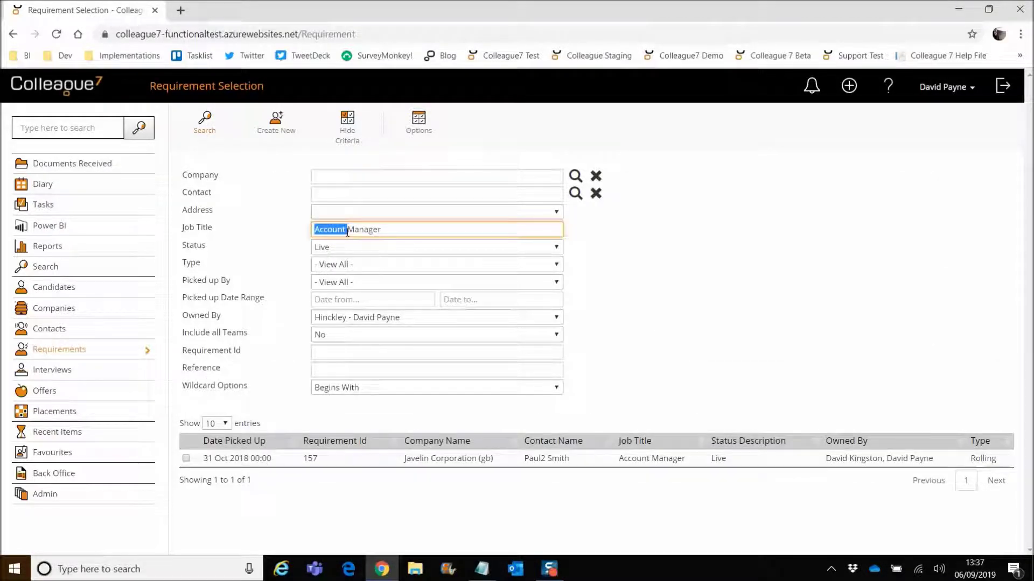
key("BackSpace")
left_click(273, 234)
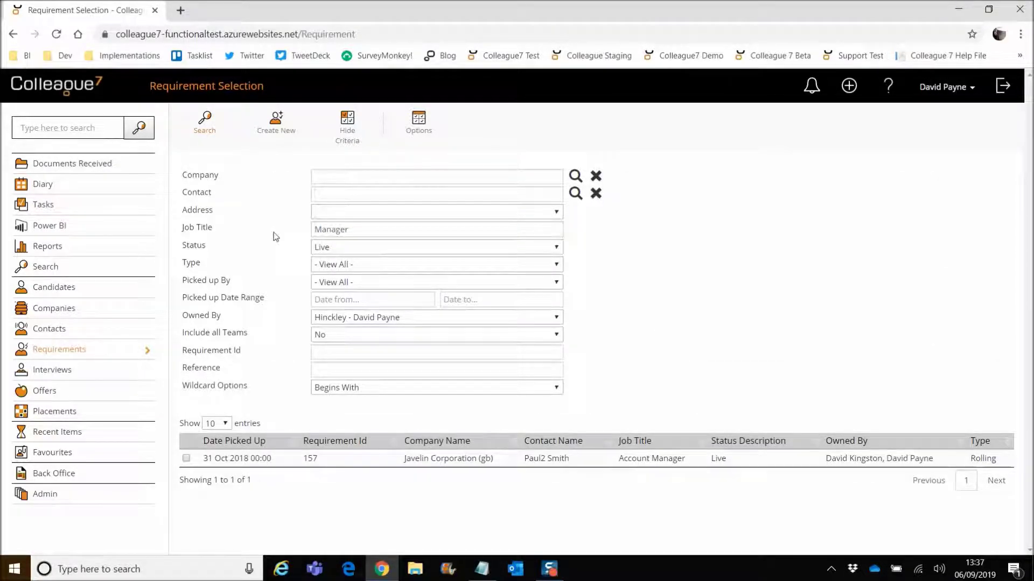
Change the wildcard option to match Manager anywhere in the job title, search the requirements and show the criteria again
left_click(349, 389)
left_click(345, 448)
left_click(206, 125)
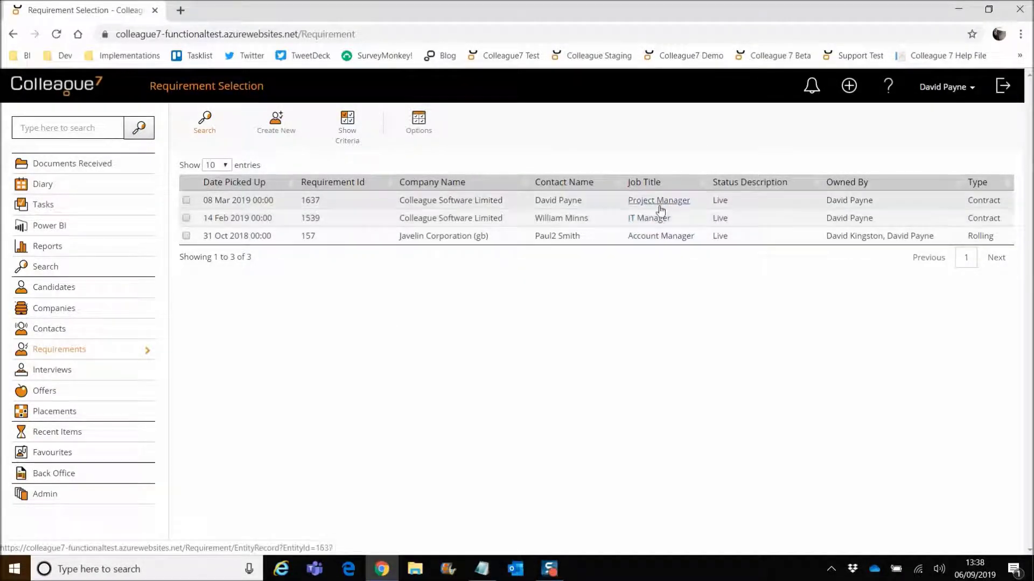
left_click(347, 129)
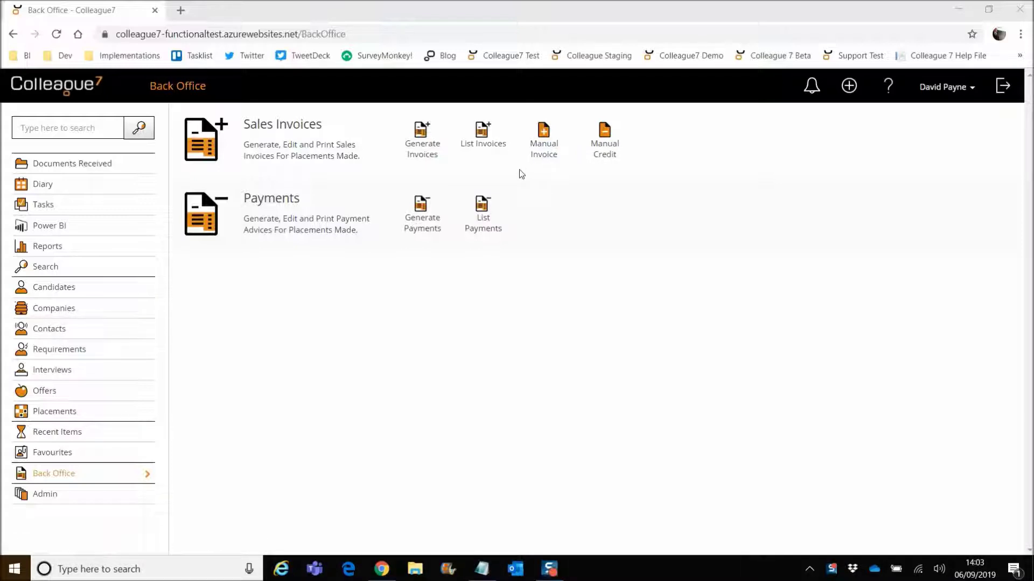
View the blank manual invoice and manual credit header forms, returning to the Back Office menu after each
left_click(544, 156)
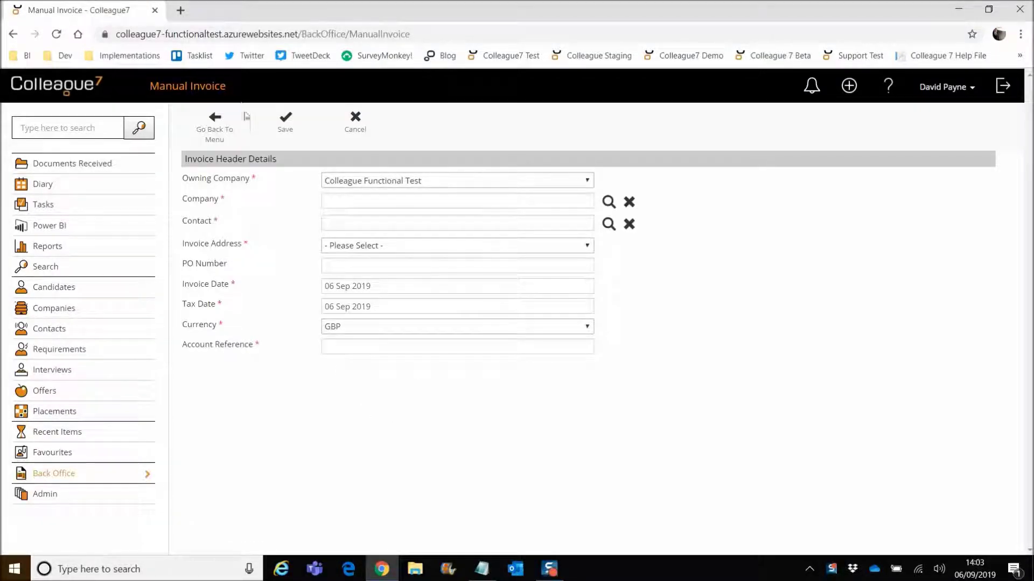
left_click(216, 135)
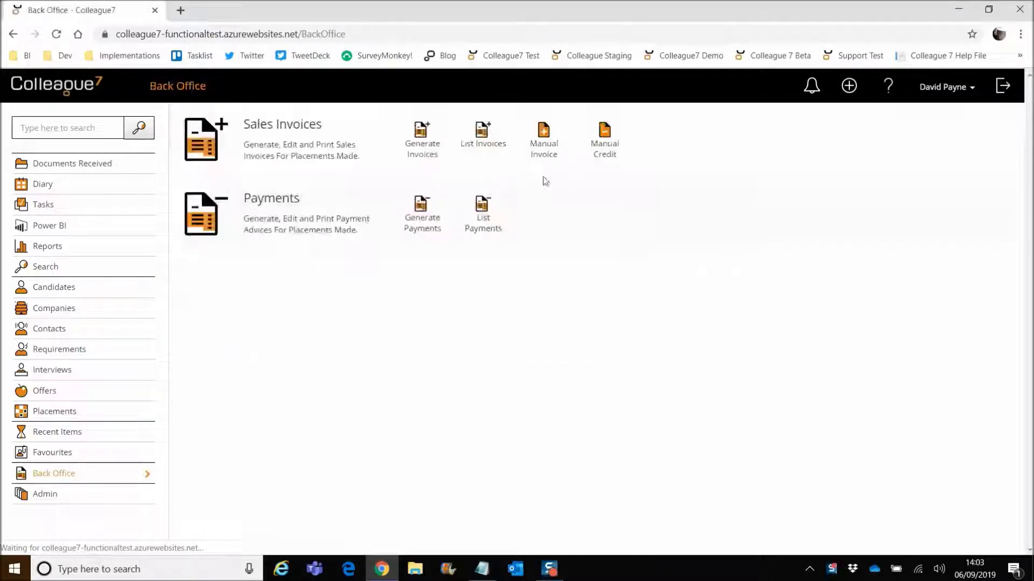
left_click(605, 156)
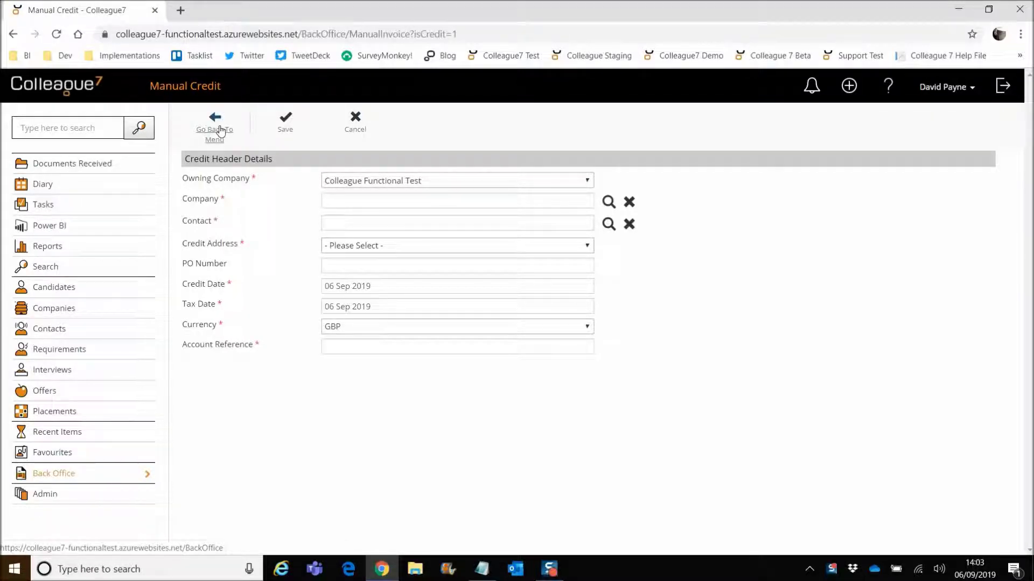
left_click(220, 131)
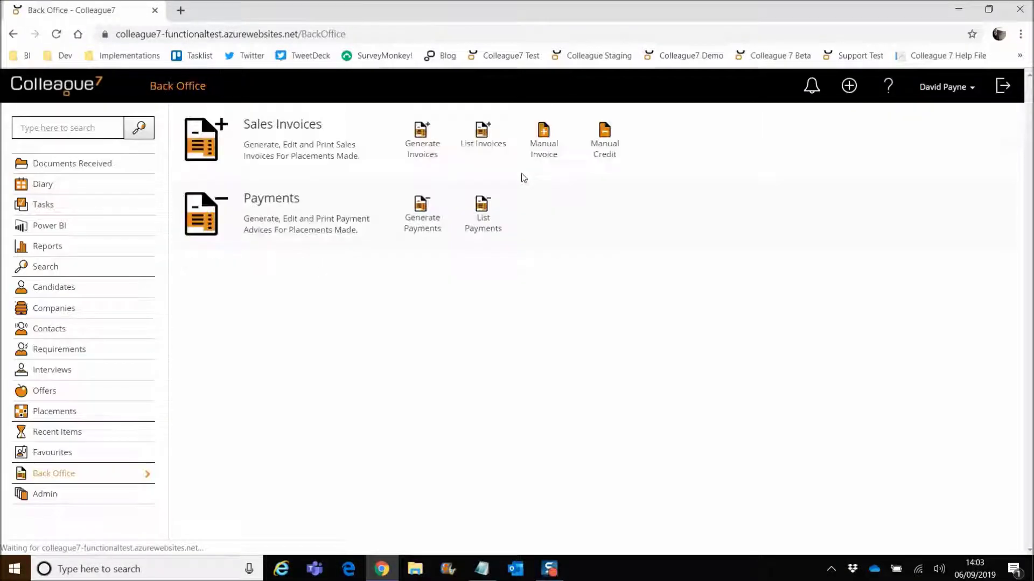
Start a manual invoice, look up companies beginning with colleague and select Colleague Software Limited
left_click(544, 154)
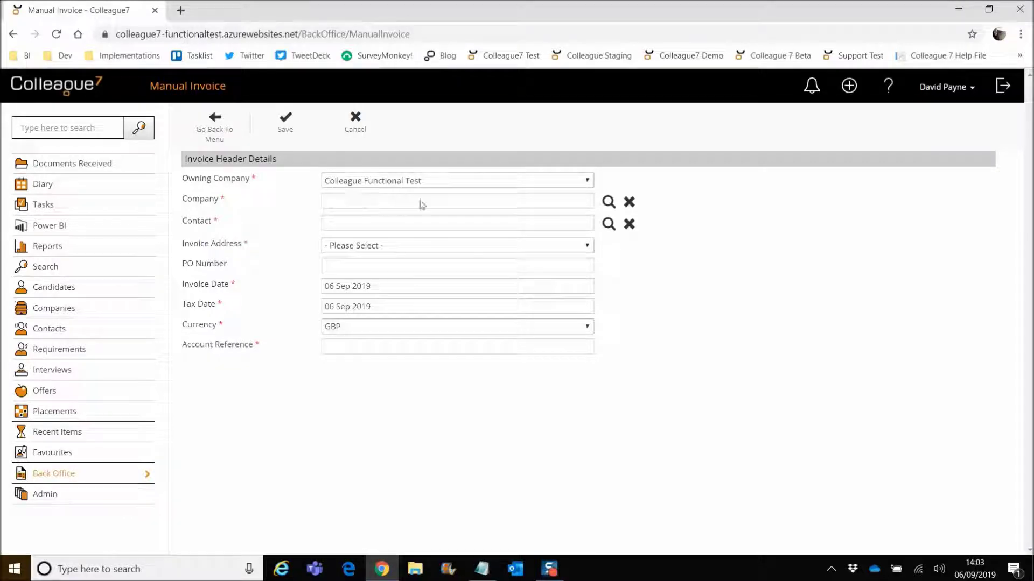
left_click(609, 206)
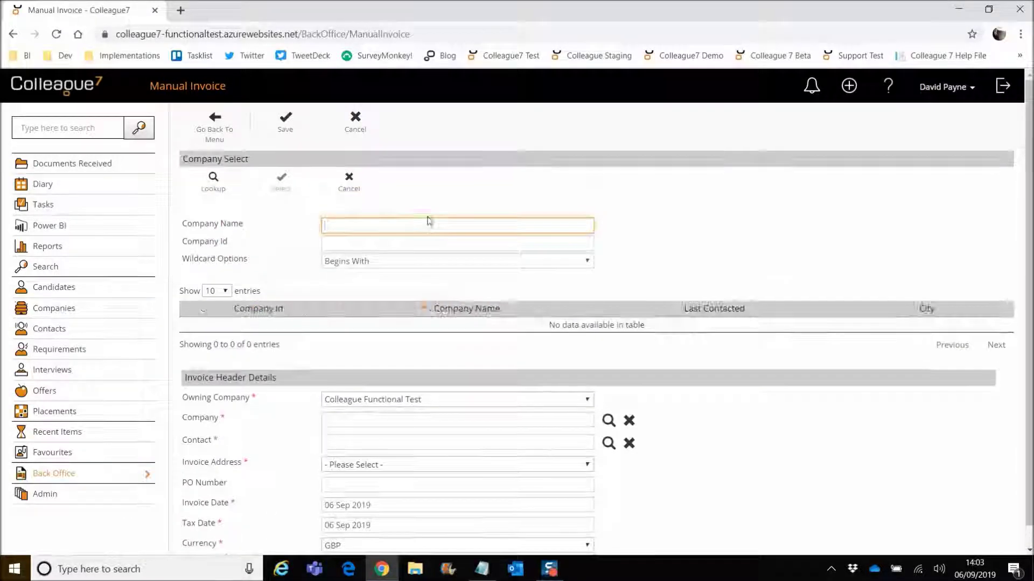
type("colleague")
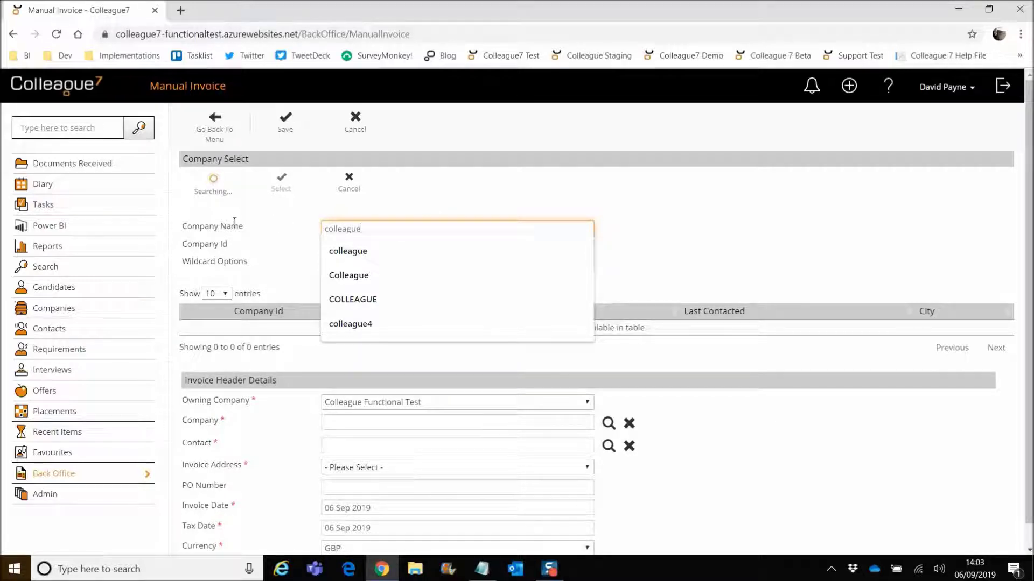
left_click(291, 326)
left_click(289, 192)
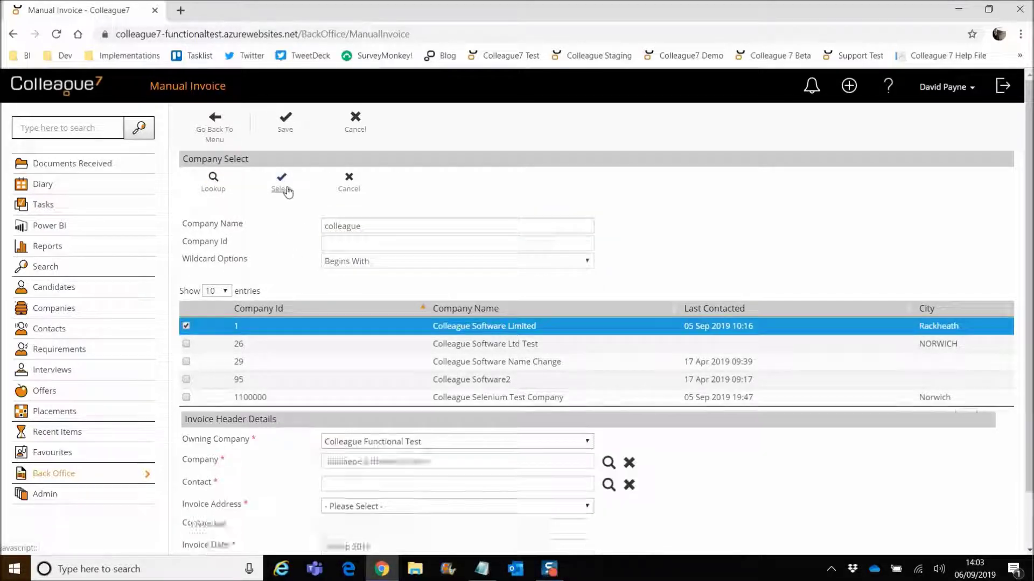
Select the second contact listed for Colleague Software Limited as the invoice contact
left_click(607, 223)
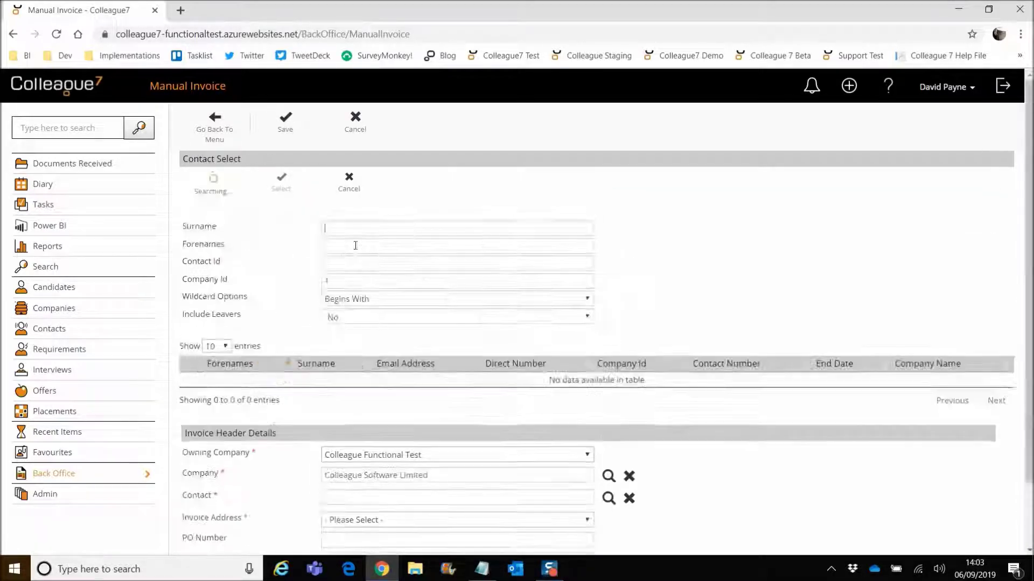
left_click(346, 398)
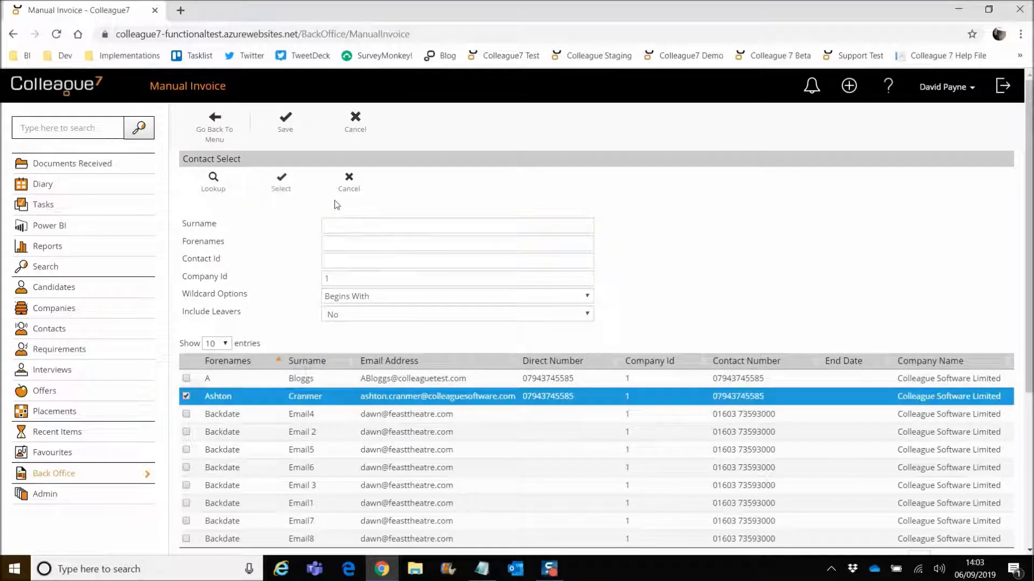
left_click(281, 183)
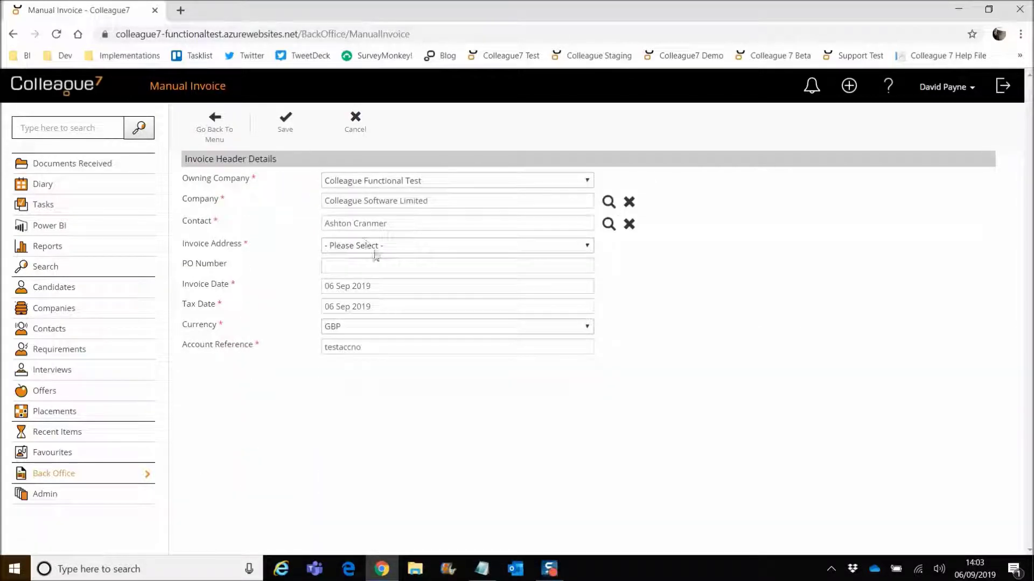
Choose the company's invoice address, enter the purchase order number and save the invoice header
left_click(377, 246)
left_click(387, 286)
left_click(366, 267)
type("PO345678")
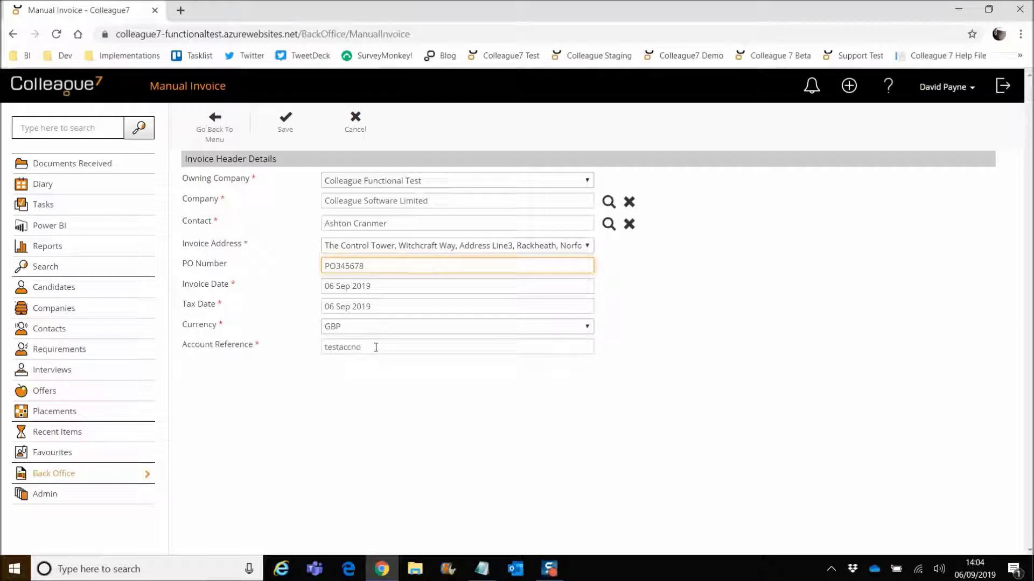
left_click(285, 121)
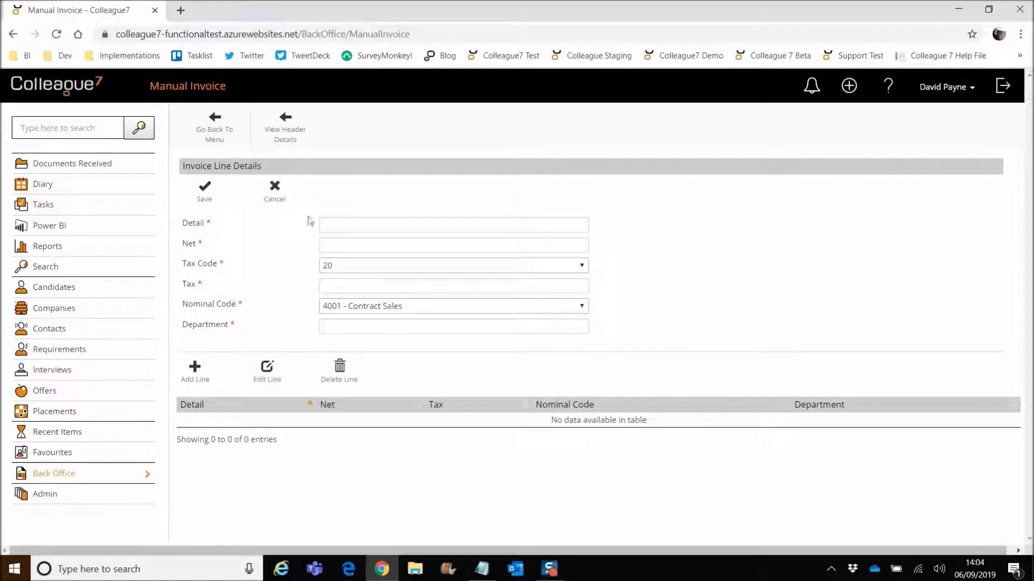
Enter Test Detail as the invoice line's detail with a net amount of 150 and tax code 20
left_click(360, 225)
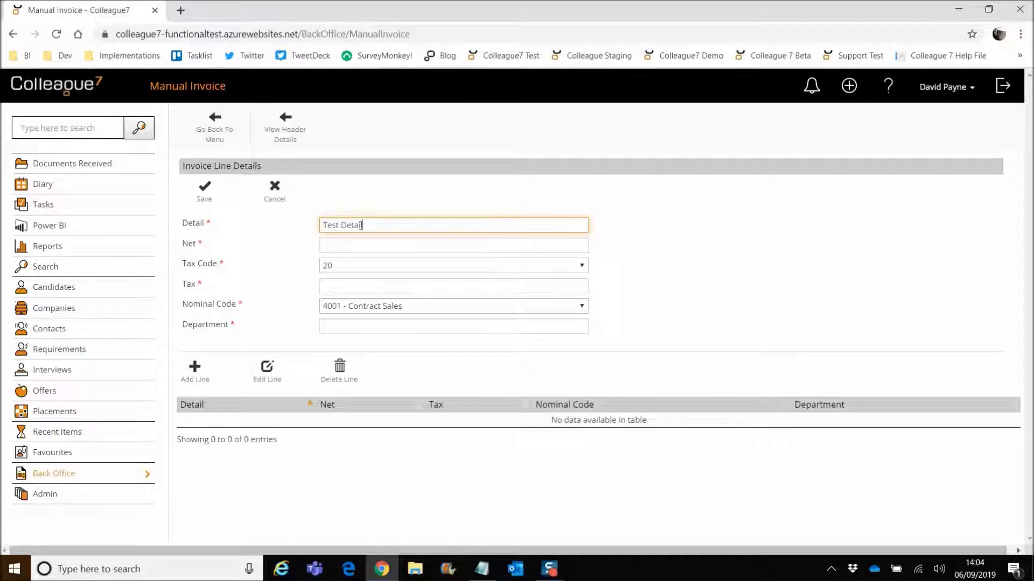
left_click(362, 247)
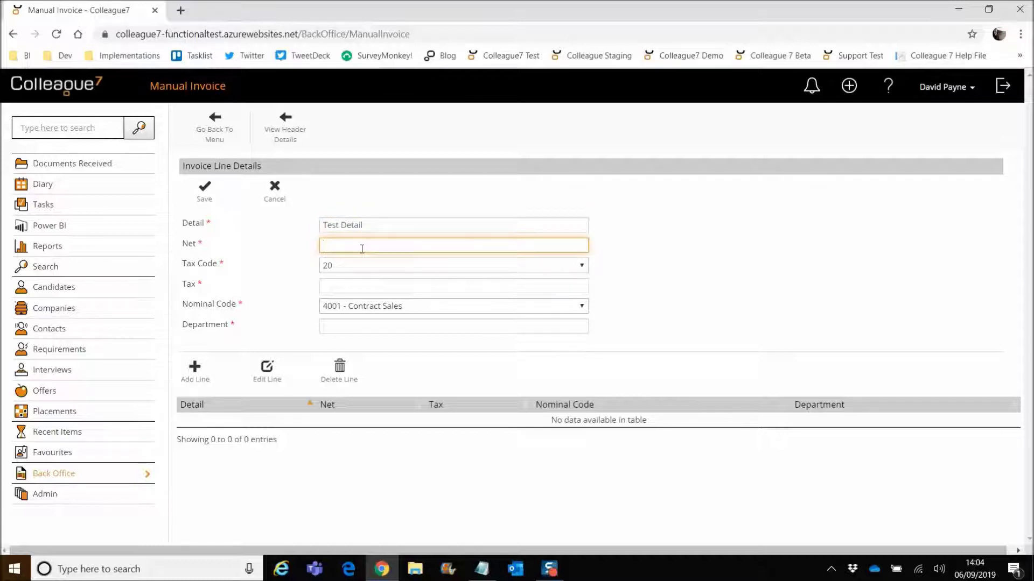
key("Tab")
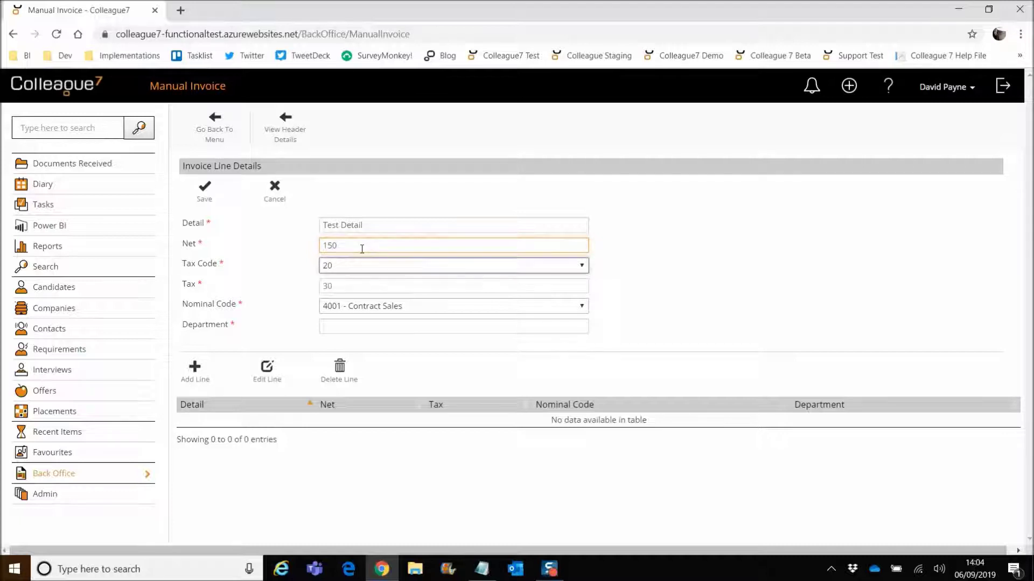
left_click(334, 267)
left_click(338, 265)
left_click(343, 287)
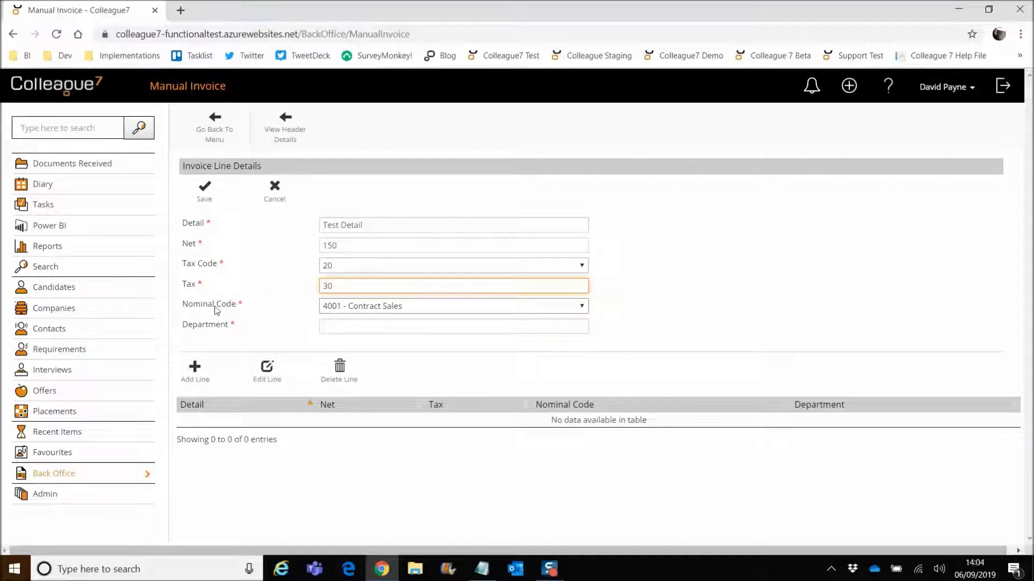
Use nominal code 4001 - Contract Sales, enter department 123 and save the invoice line
left_click(405, 308)
left_click(402, 308)
left_click(357, 327)
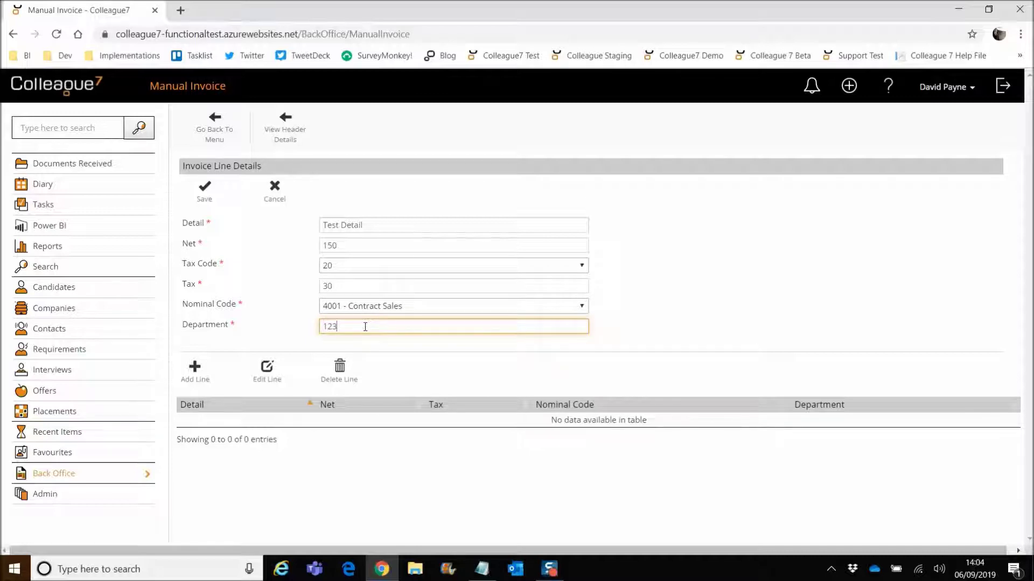
left_click(205, 189)
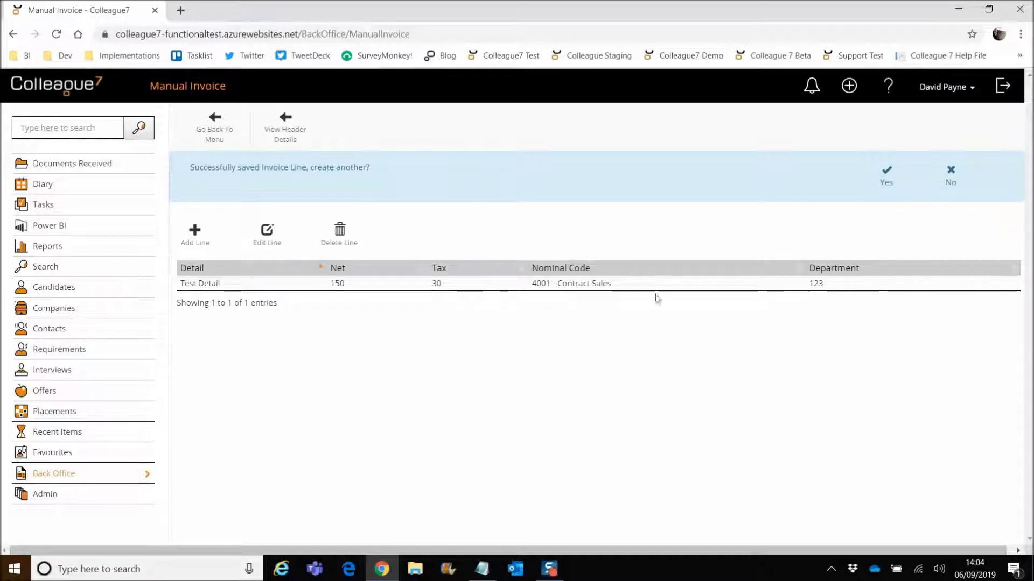
Open another blank invoice line, cancel it and return to the Back Office menu
left_click(885, 179)
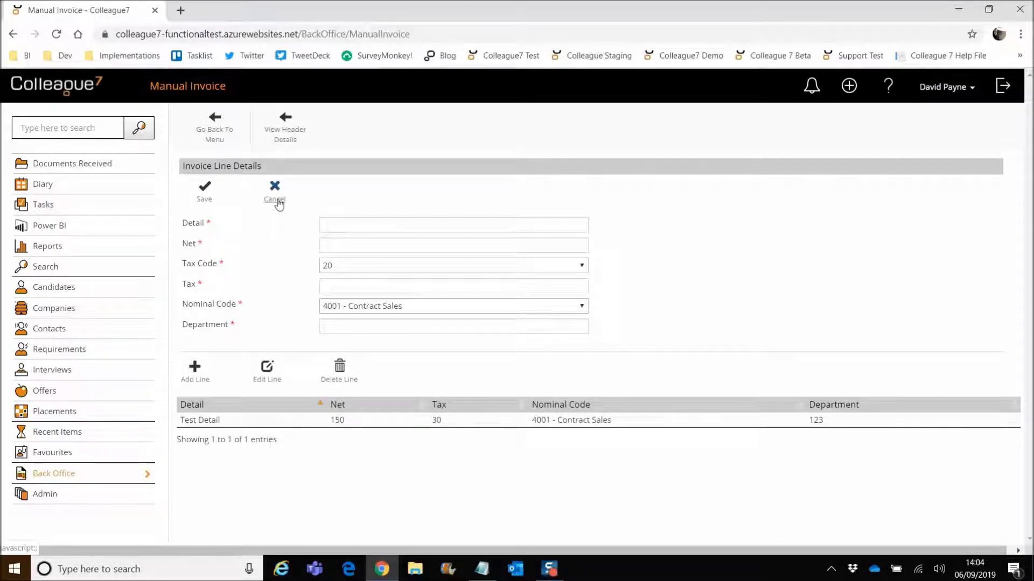
left_click(278, 203)
left_click(222, 132)
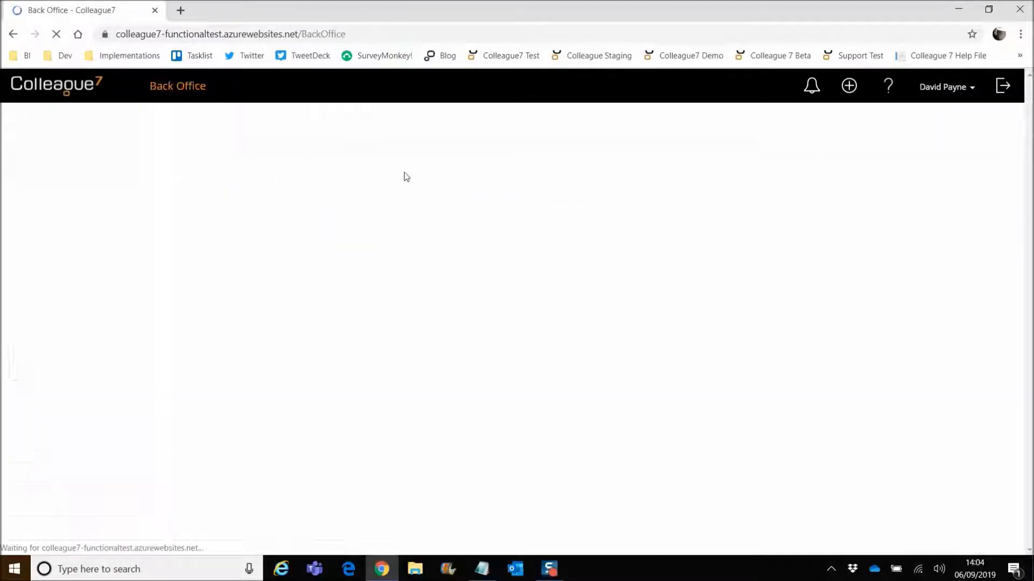
View the list of existing invoices and the items ready for invoice generation, returning to the Back Office menu after each
left_click(490, 144)
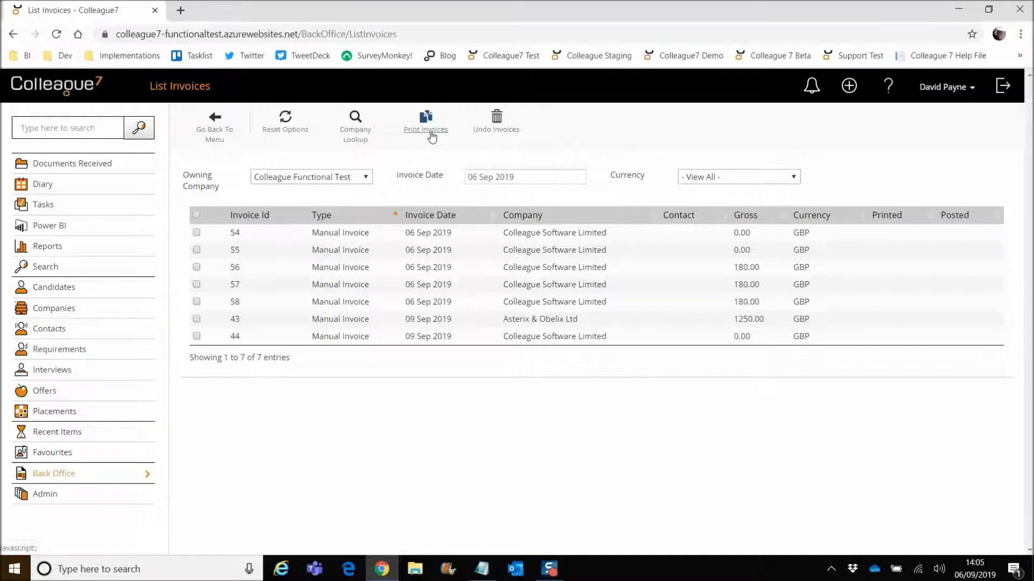
left_click(215, 134)
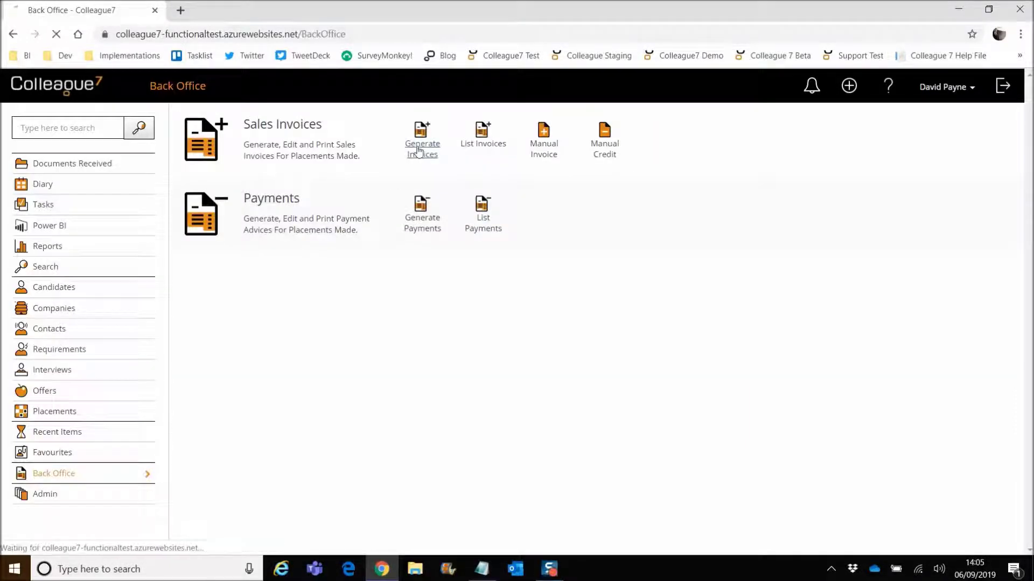
left_click(419, 155)
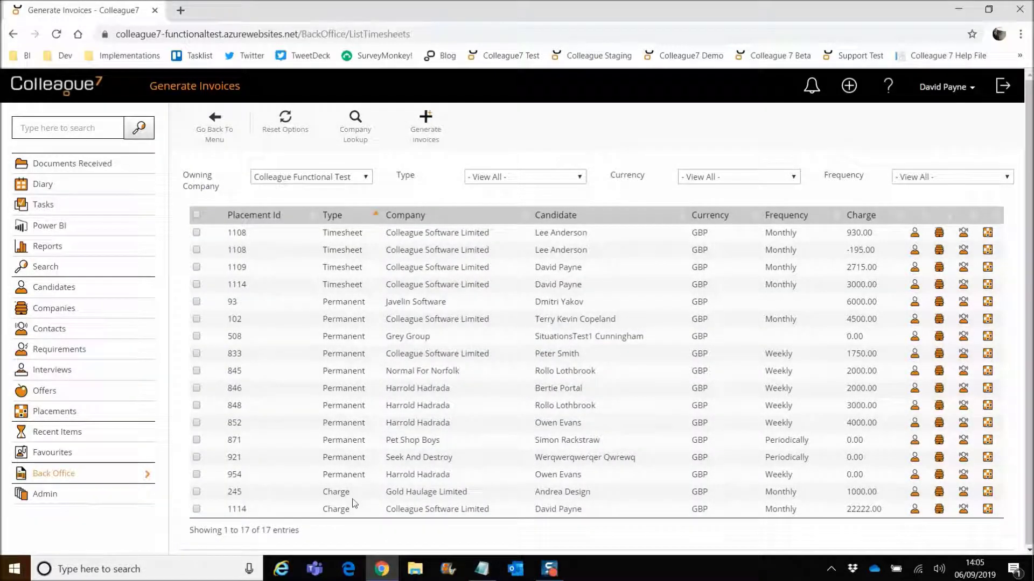
left_click(224, 136)
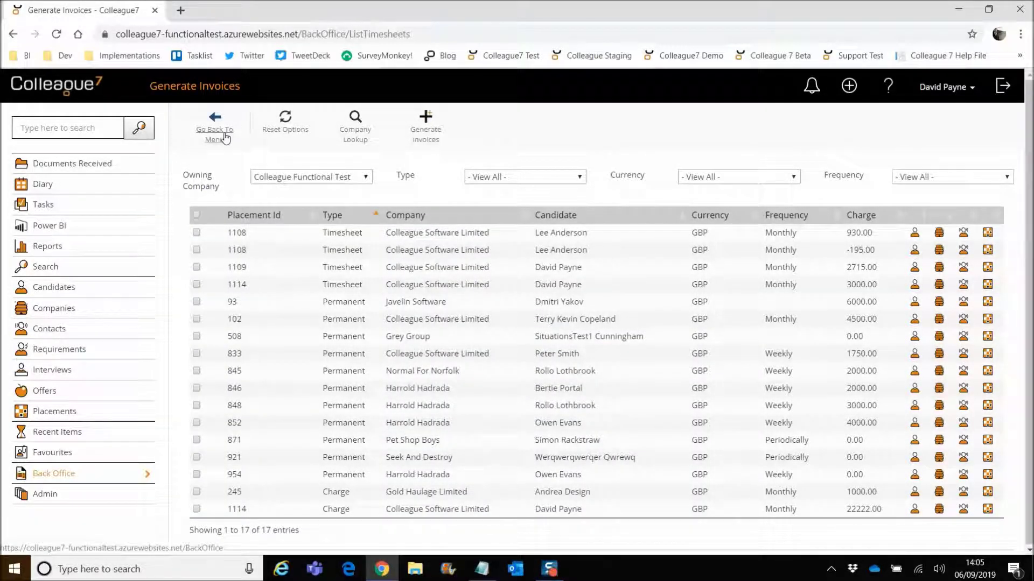
List the invoices from 30 Aug 2019, look through the manual invoices and credits, and return to the Back Office menu
left_click(487, 144)
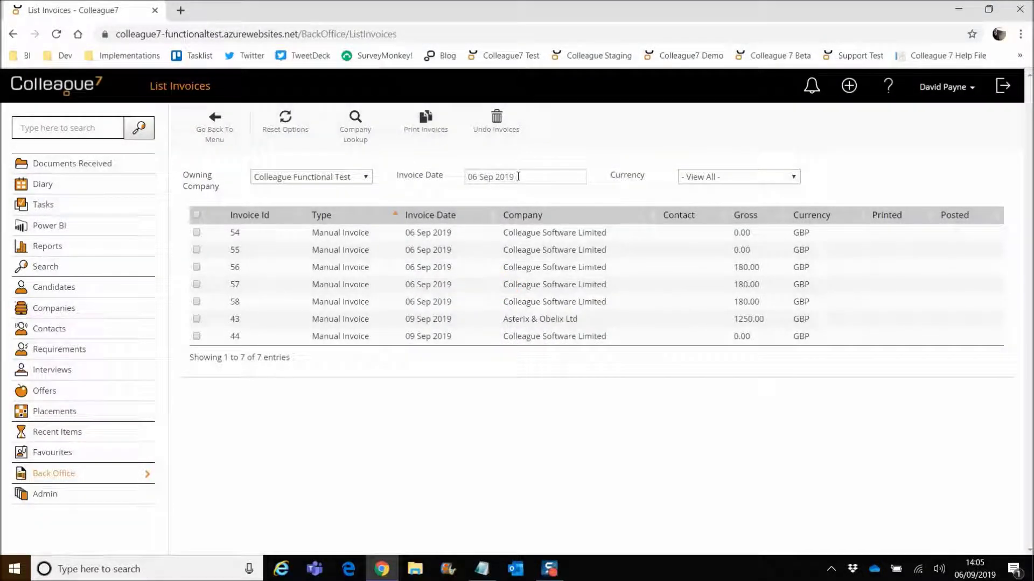
left_click(489, 177)
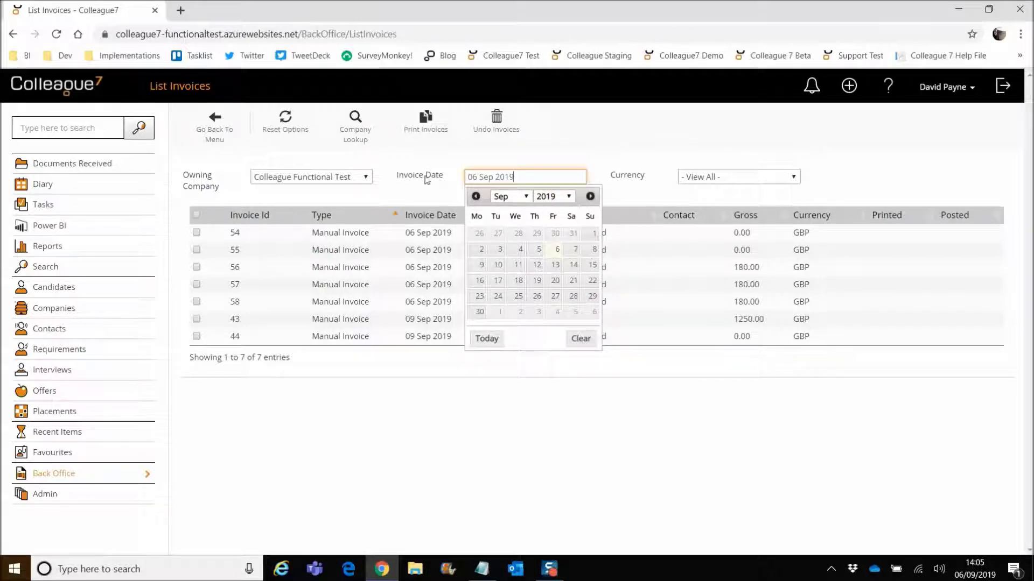
left_click(556, 235)
scroll(391, 326, "down", 2)
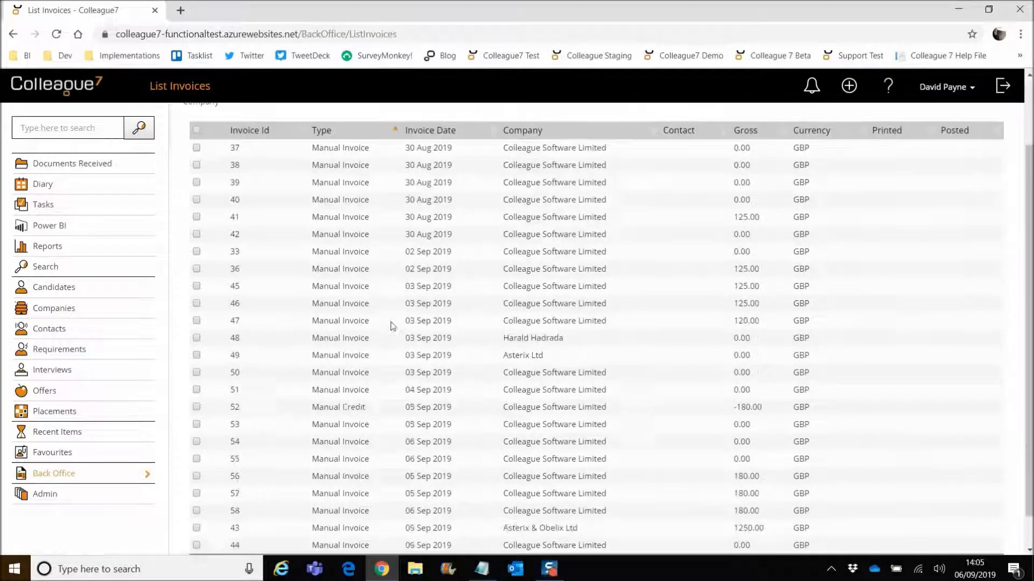
scroll(345, 204, "up", 3)
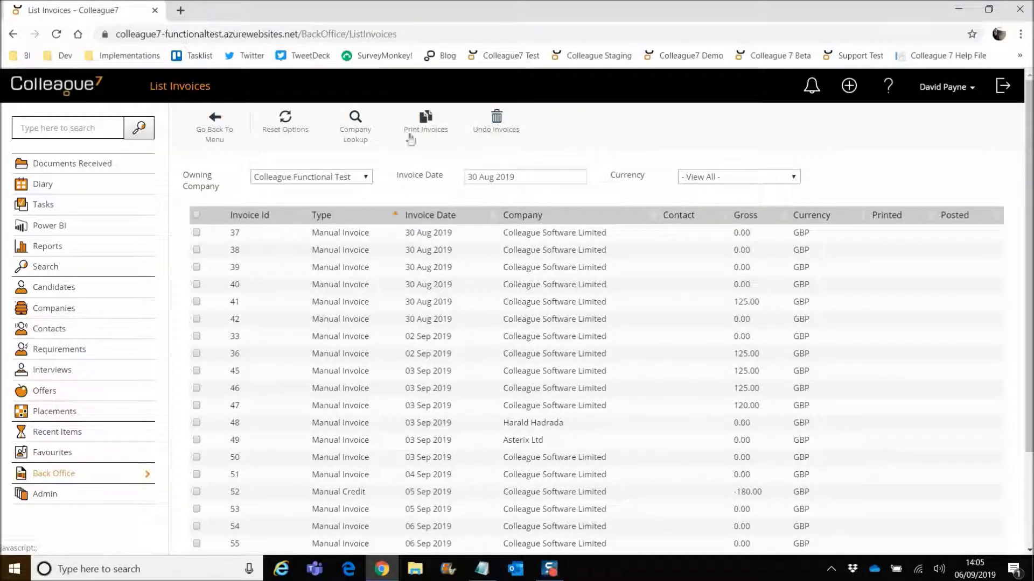
left_click(214, 131)
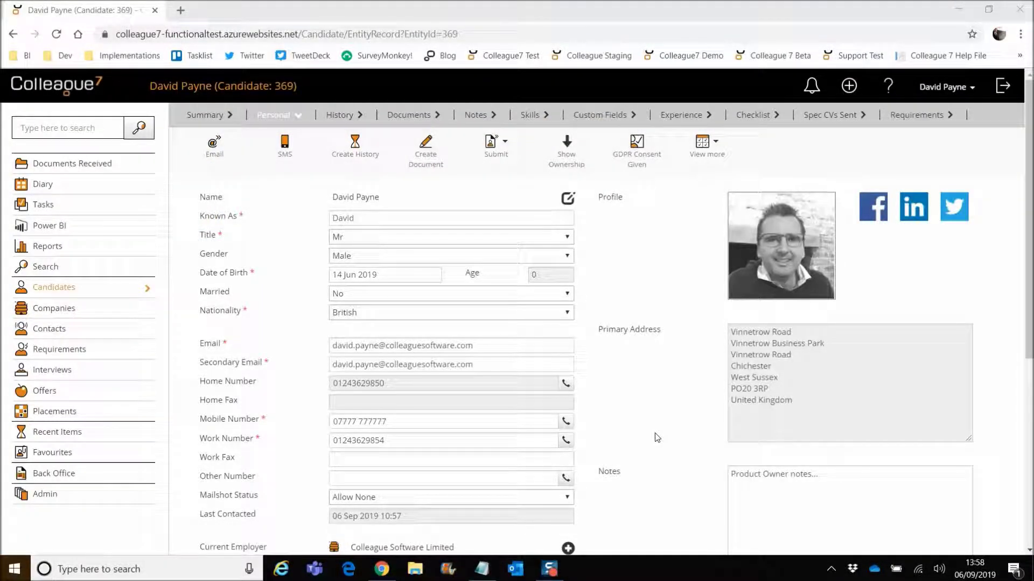
Examine the current employer, manager and job title section of the candidate's personal details
scroll(644, 428, "down", 1)
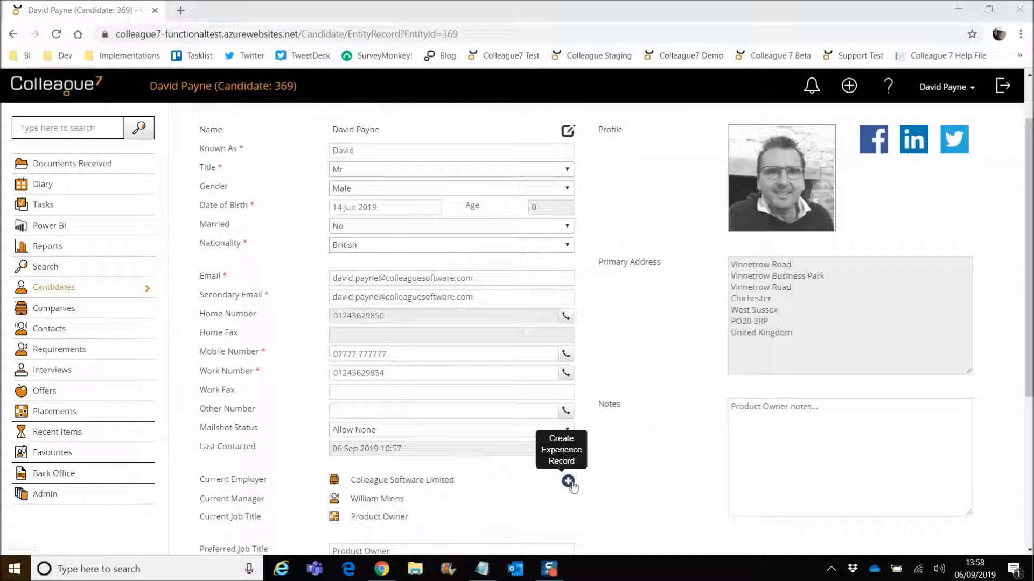
scroll(605, 487, "up", 1)
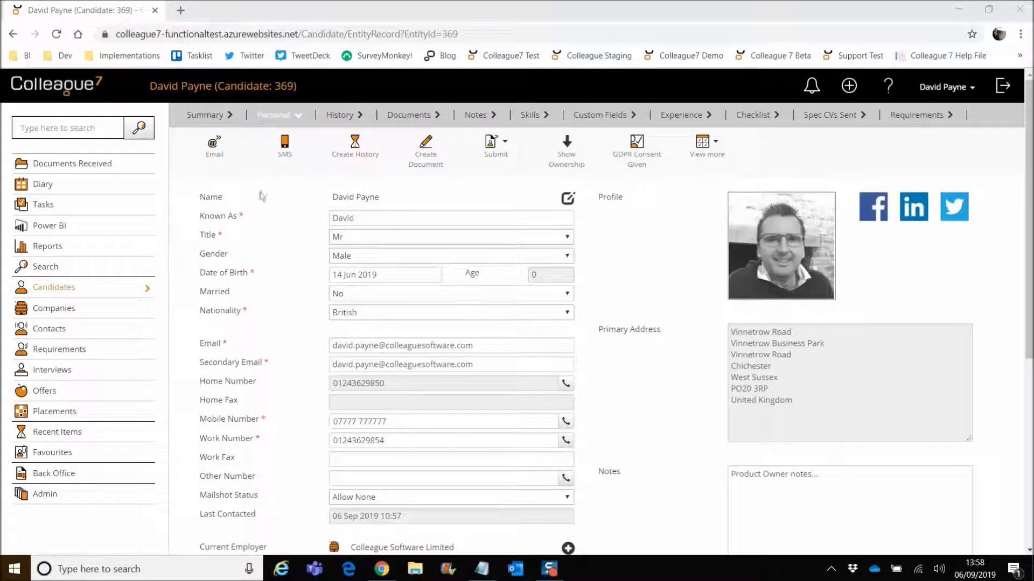
scroll(299, 401, "down", 2)
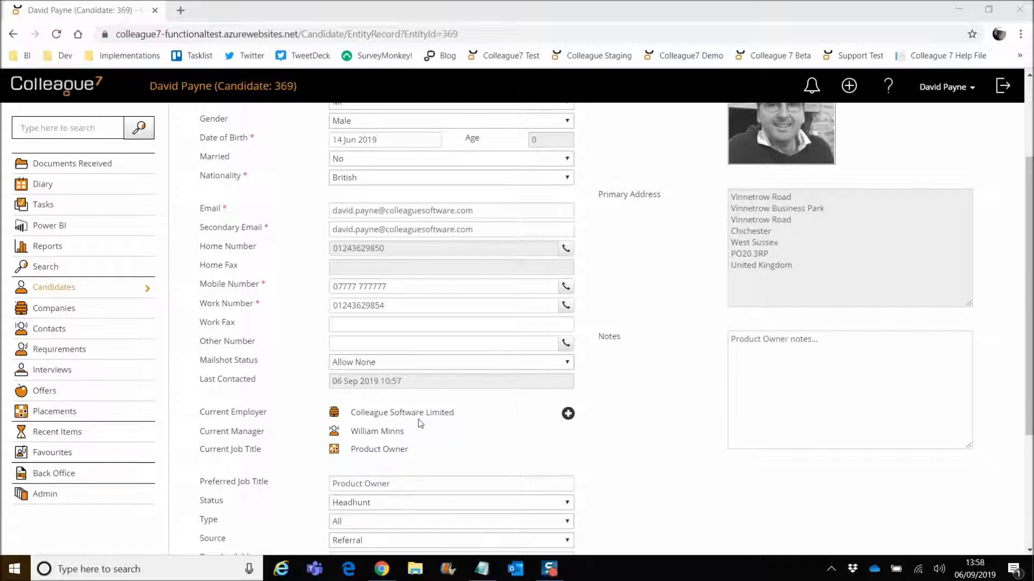
Start a new experience record for the candidate from the Current Employer section, with the job title Project Manager
scroll(633, 387, "up", 3)
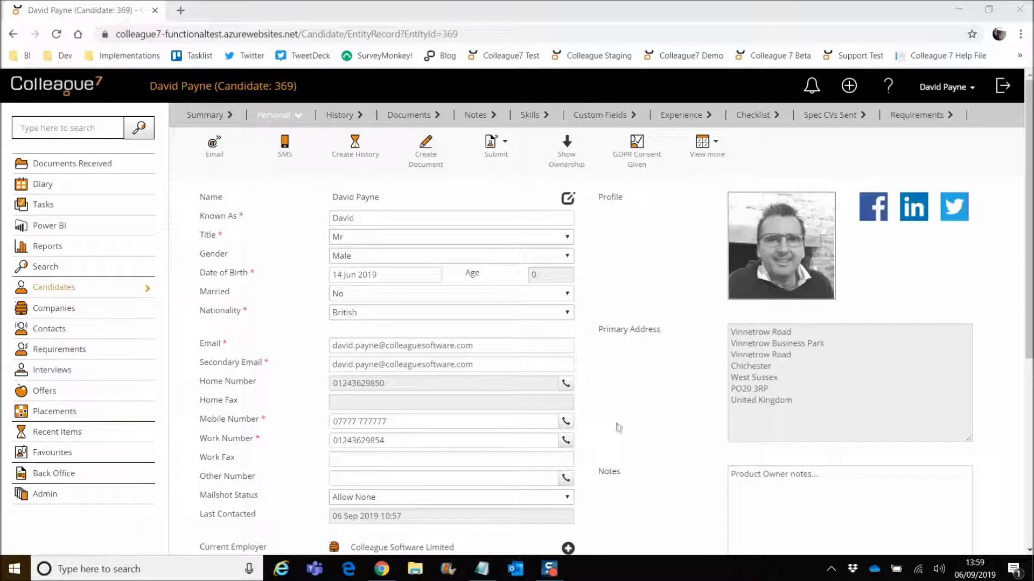
left_click(567, 548)
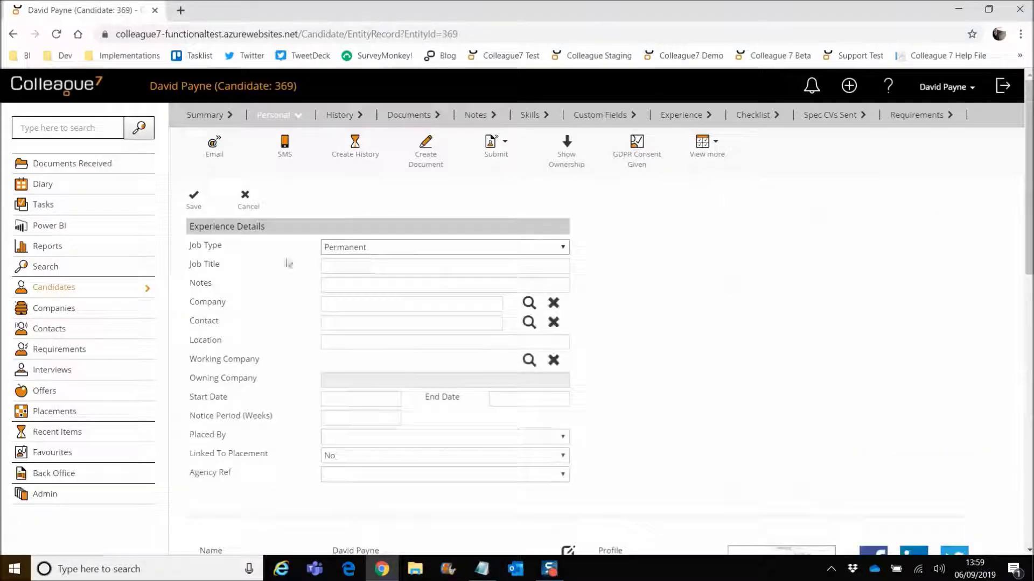
left_click(337, 270)
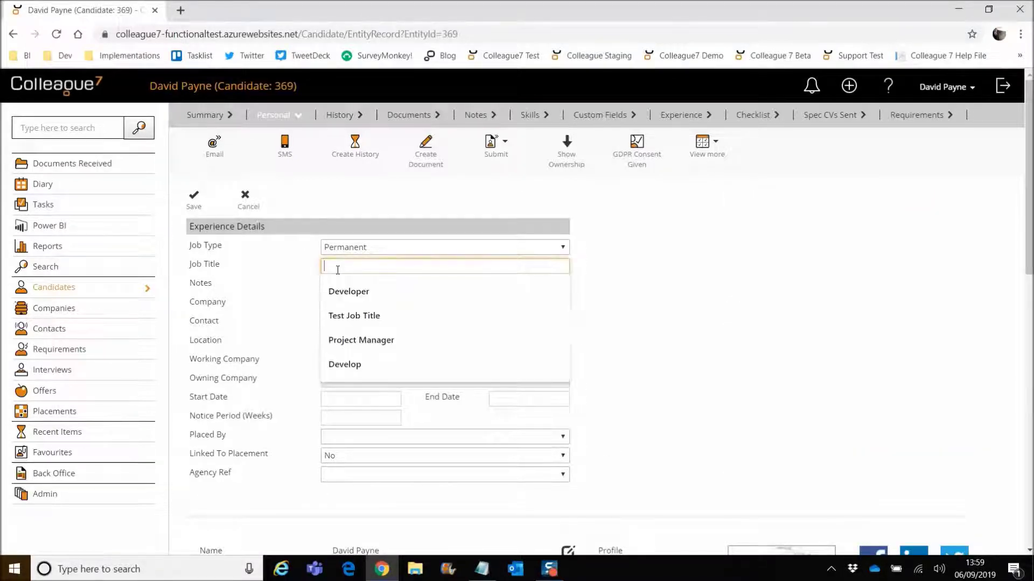
type("Project Manager")
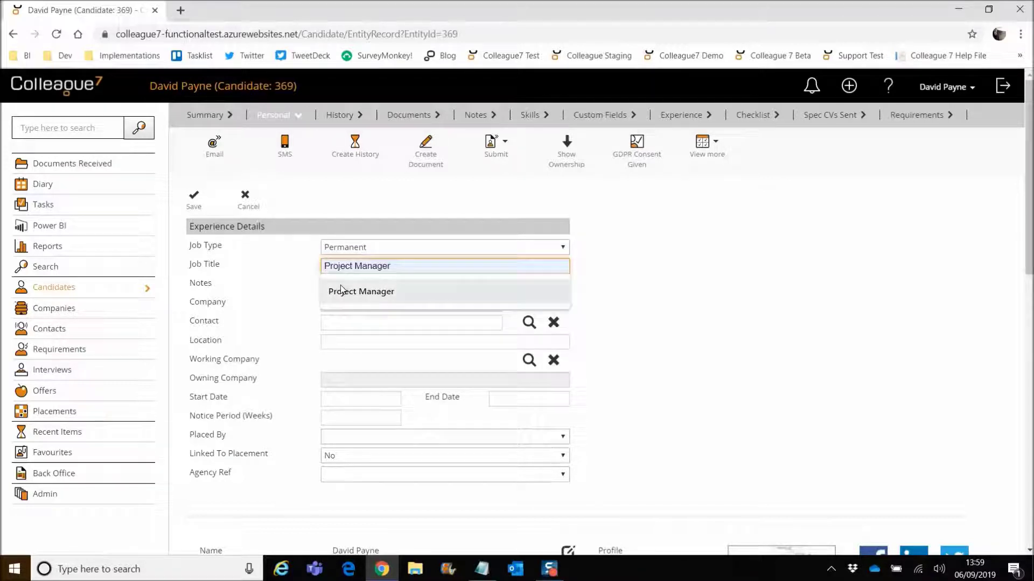
left_click(341, 291)
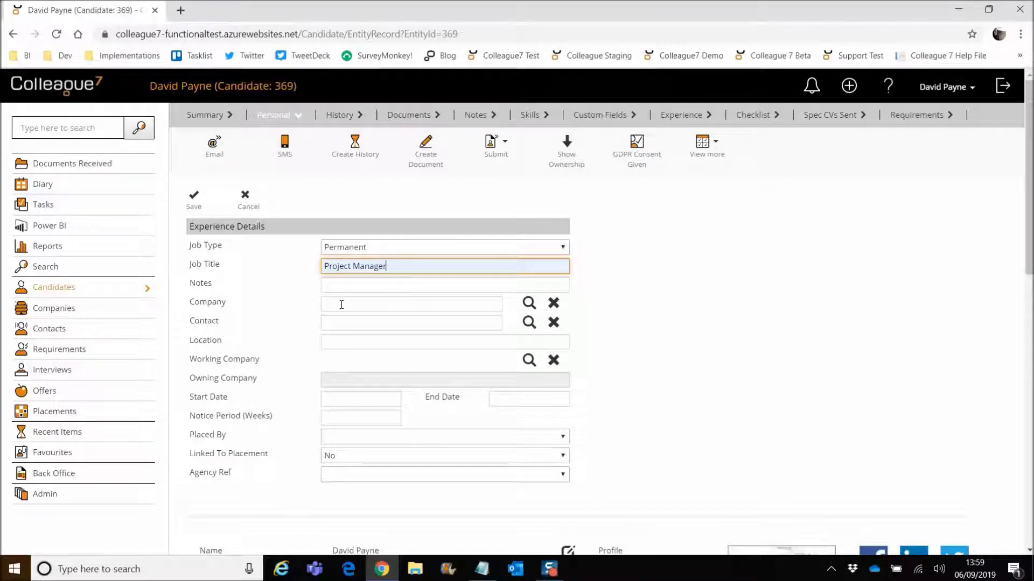
Look up the company name tesco and select Tesco as the experience record's company
left_click(345, 304)
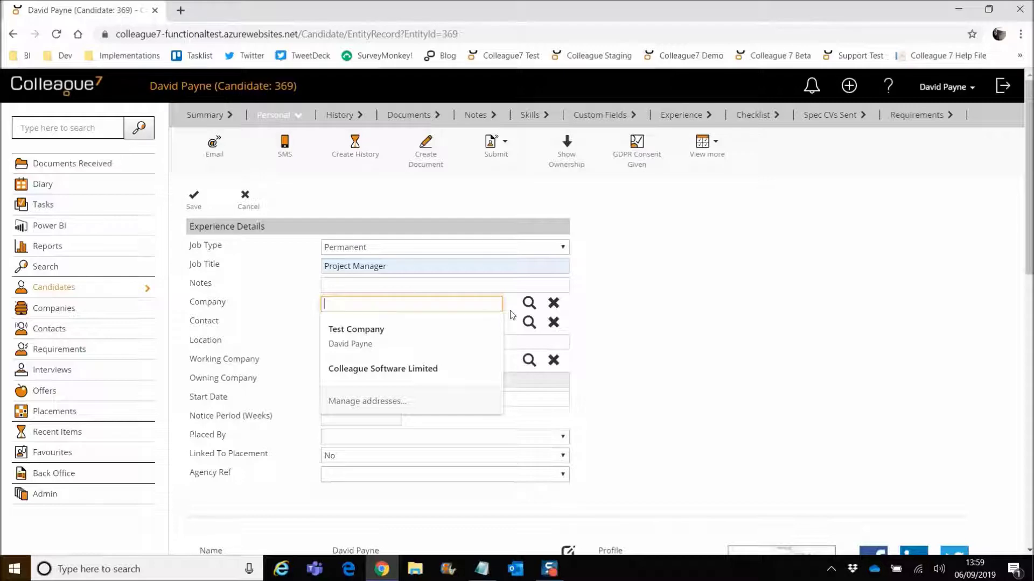
left_click(528, 304)
left_click(350, 248)
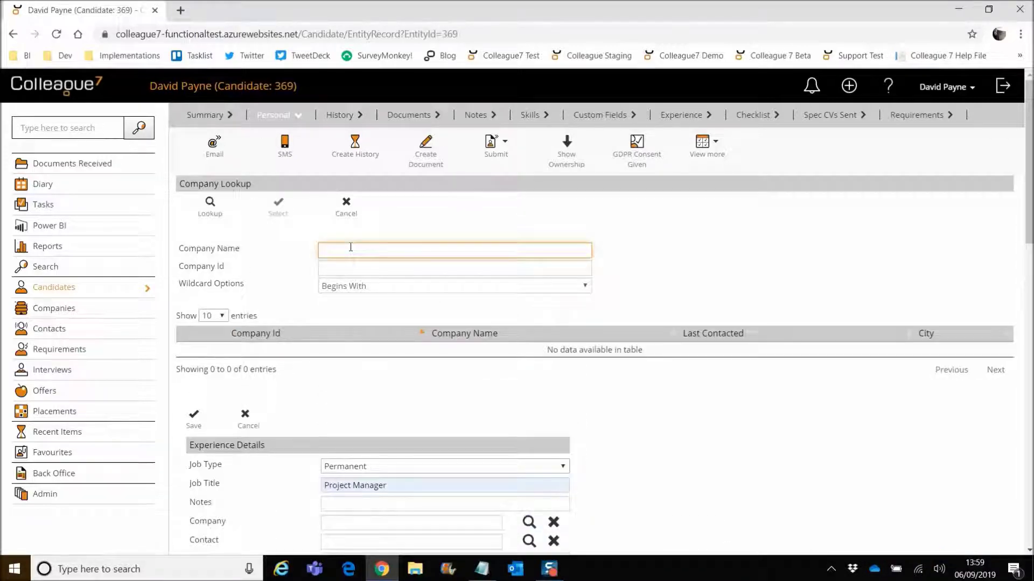
type("tesco")
key("Return")
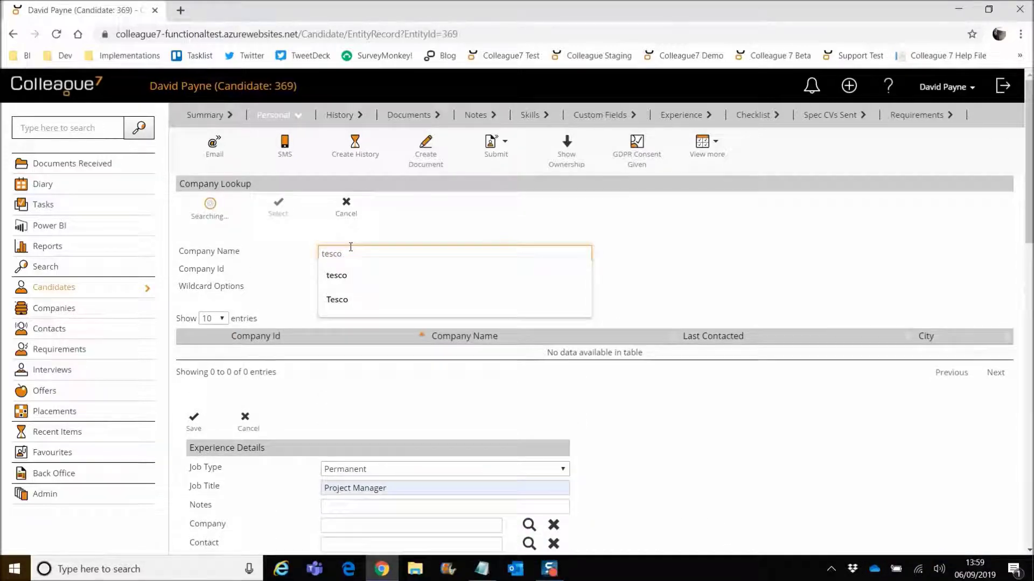
left_click(334, 352)
left_click(278, 206)
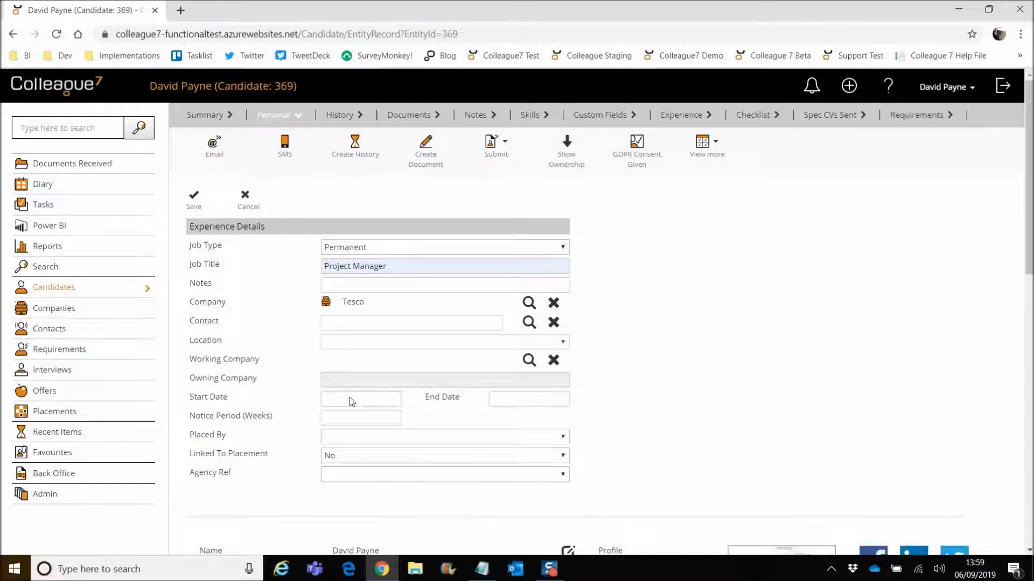
Set the experience record's start date to 06 Sep 2019 and save the record
left_click(351, 402)
left_click(410, 292)
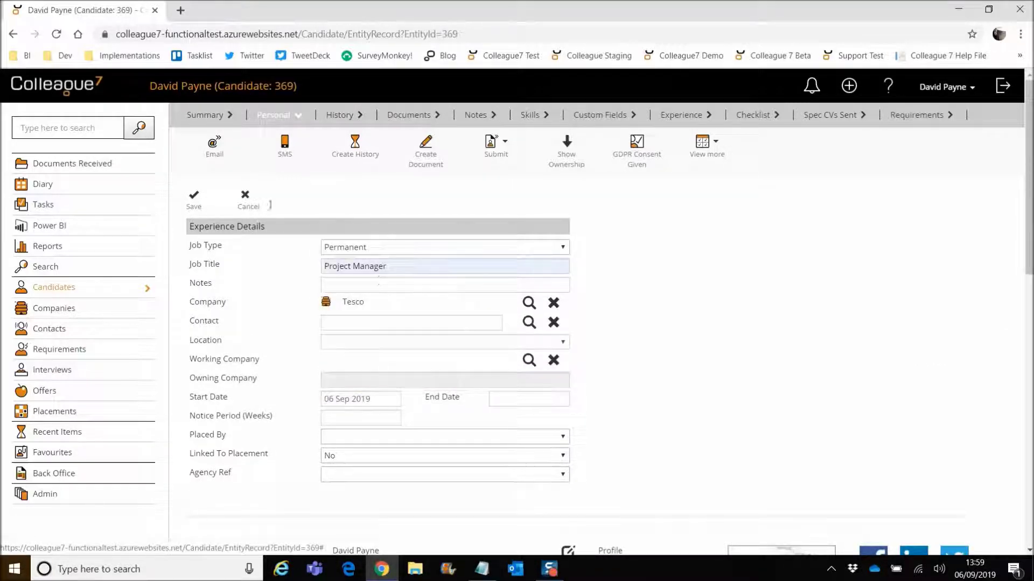
left_click(193, 199)
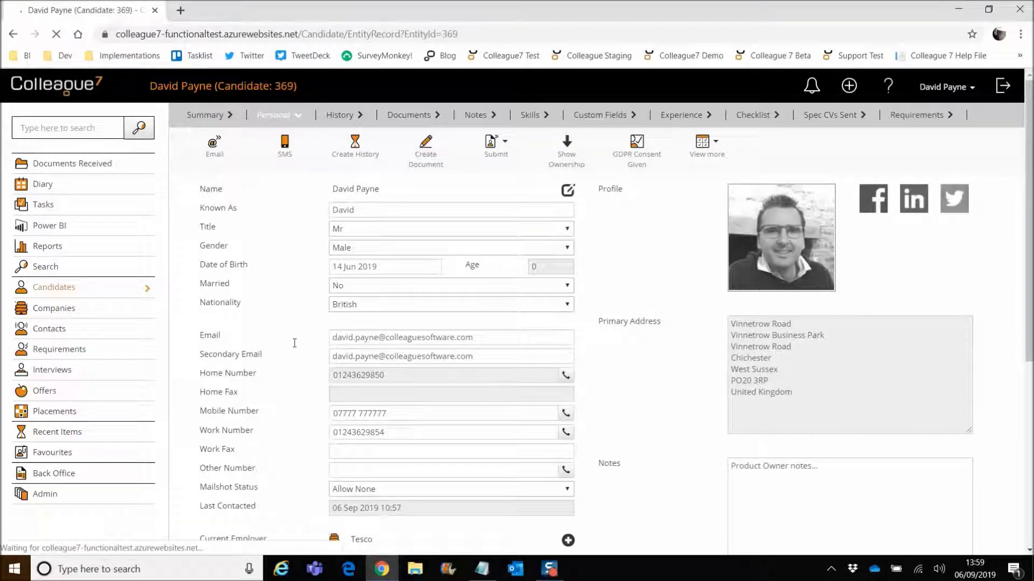
Review the candidate's current employer, manager and job title, and open another blank experience record
scroll(293, 357, "down", 1)
scroll(294, 357, "down", 1)
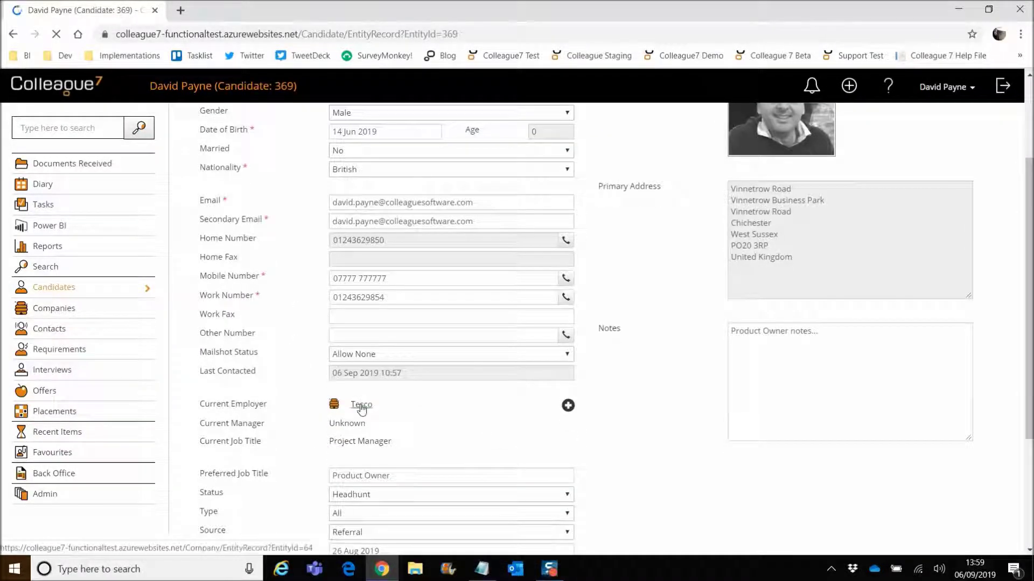
scroll(277, 404, "up", 2)
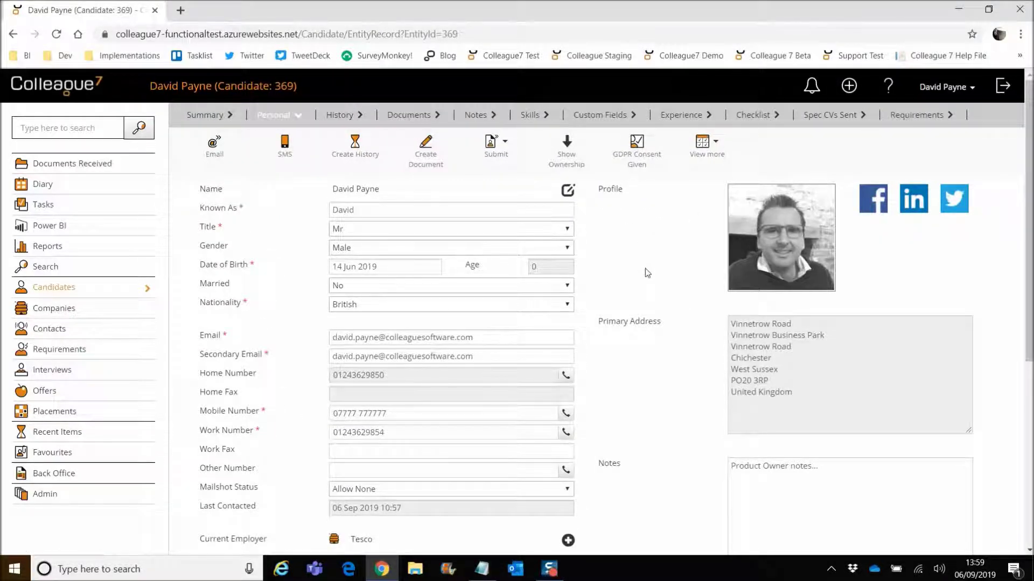
scroll(608, 329, "down", 1)
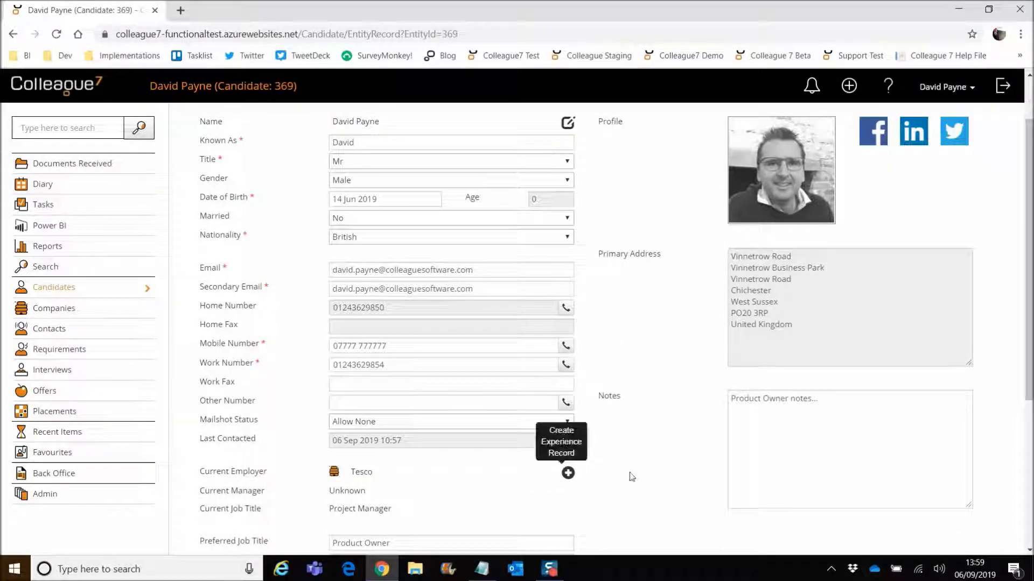
scroll(605, 510, "up", 1)
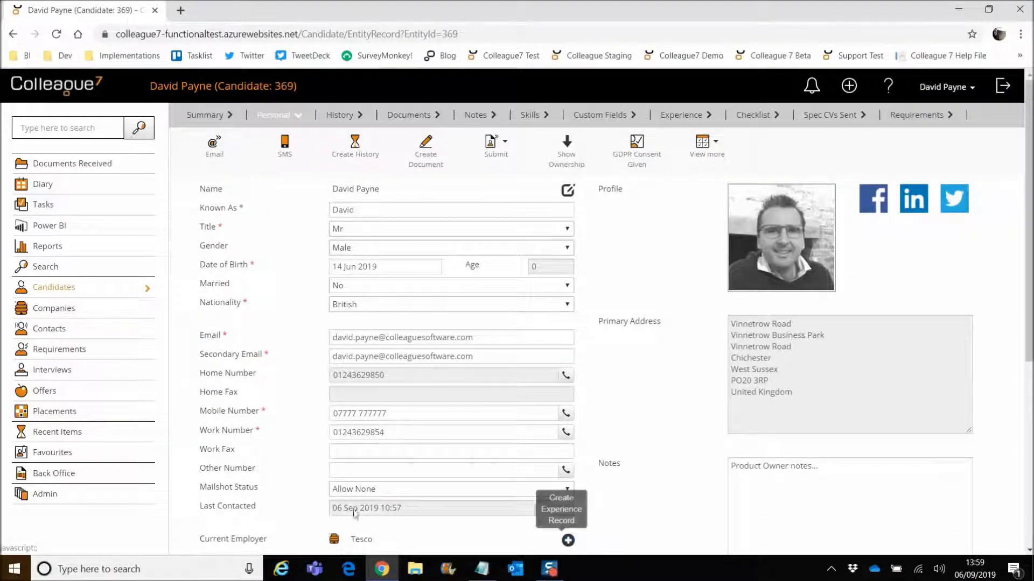
left_click(568, 541)
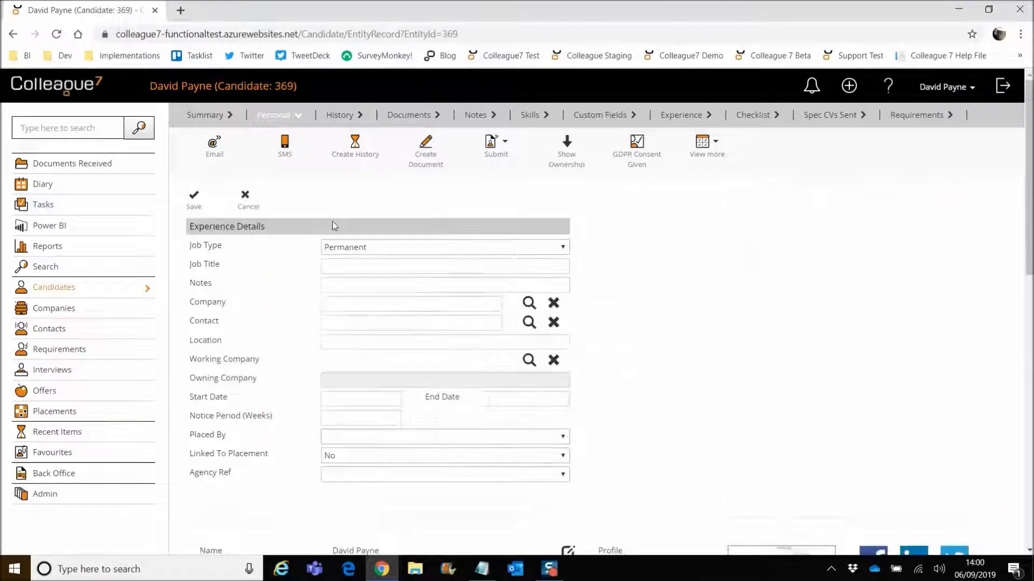